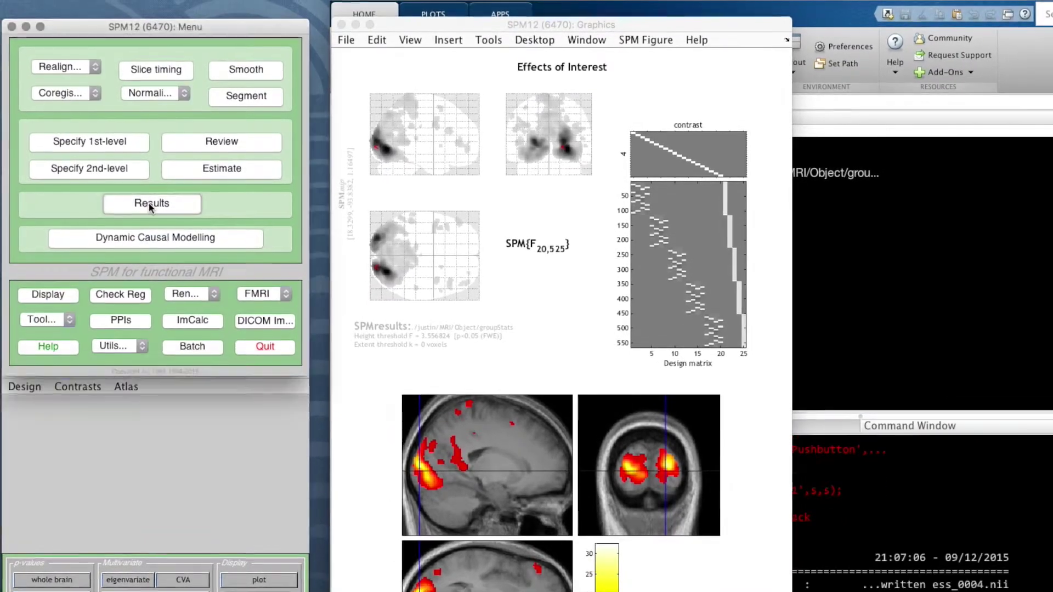
Load groupStats/SPM.mat for results, listing only its t-contrasts (Faces, Objects, Places vs Scrambled).
{"action": "left_click", "coordinate": [148, 197]}
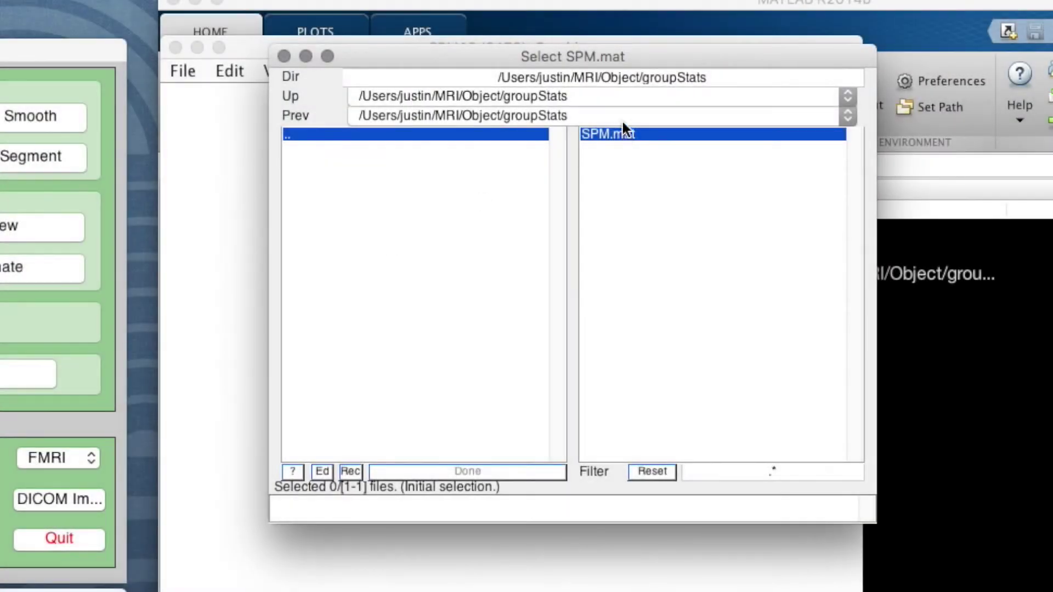
{"action": "left_click", "coordinate": [617, 134]}
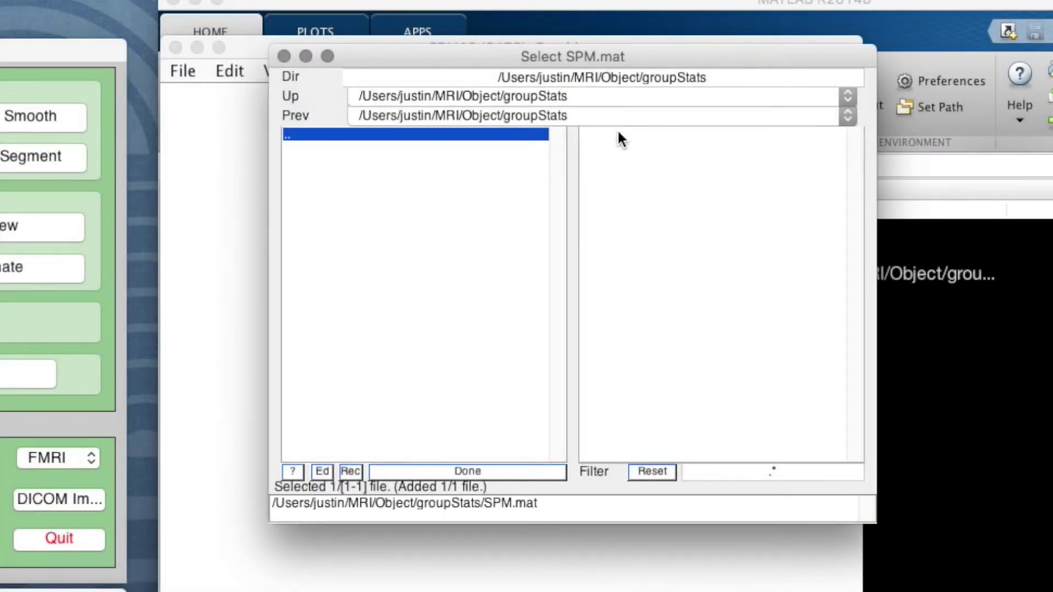
{"action": "left_click", "coordinate": [493, 472]}
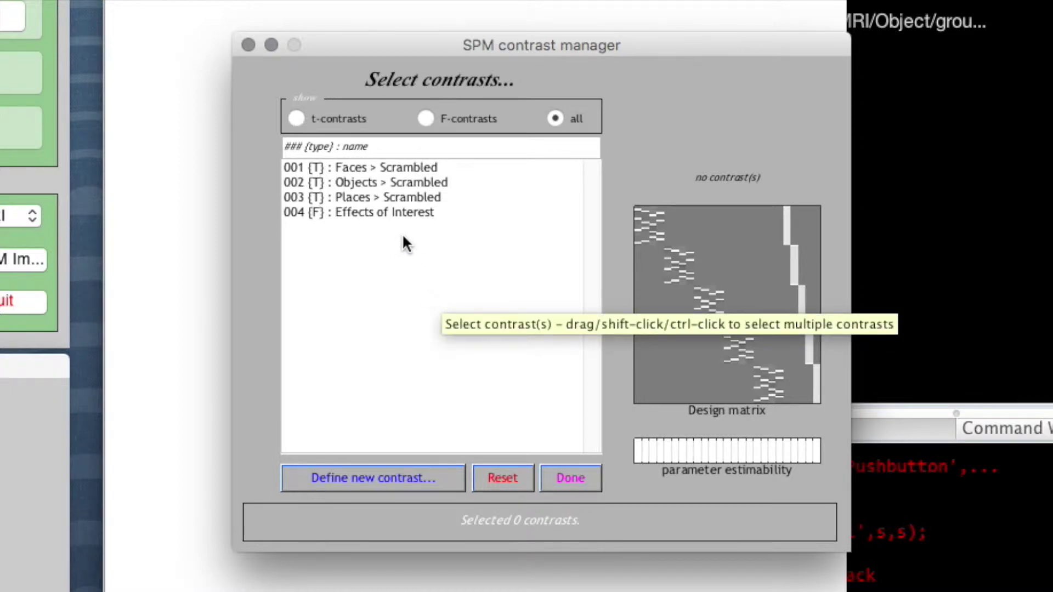
{"action": "left_click", "coordinate": [296, 118]}
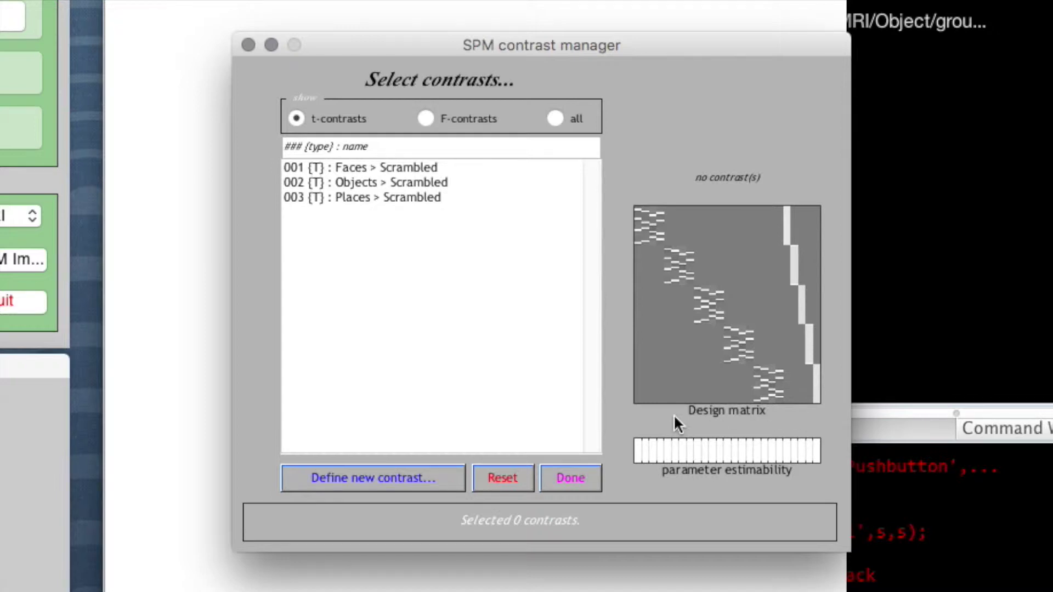
Define t-contrast 005 'P010 Face > Scrambled' with weights 1 -1.
{"action": "left_click", "coordinate": [394, 483]}
{"action": "left_click", "coordinate": [363, 116]}
{"action": "type", "text": "F"}
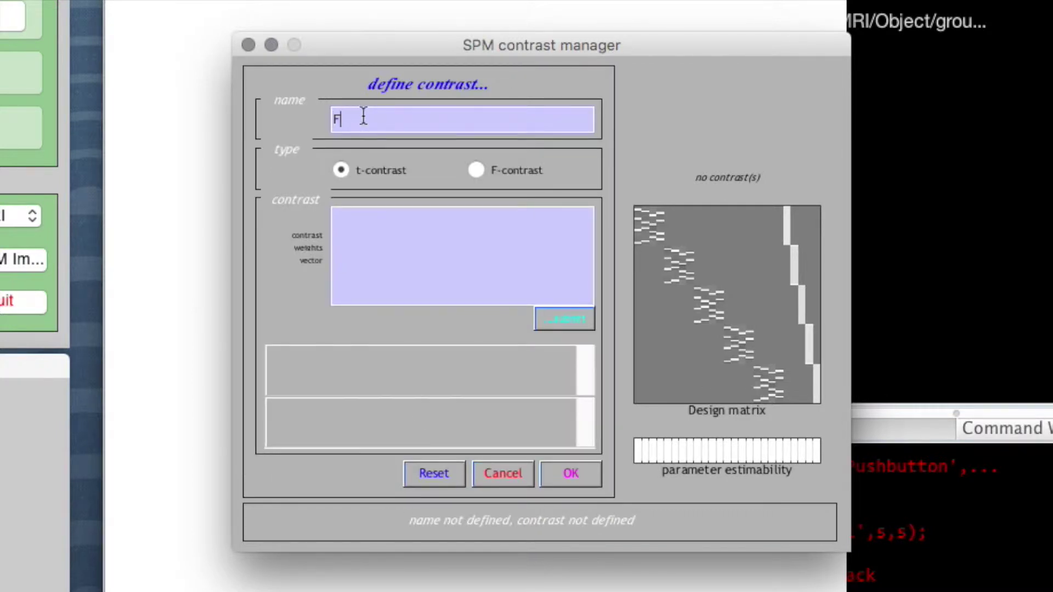
{"action": "type", "text": "aces > Scrambled"}
{"action": "key", "text": "Home"}
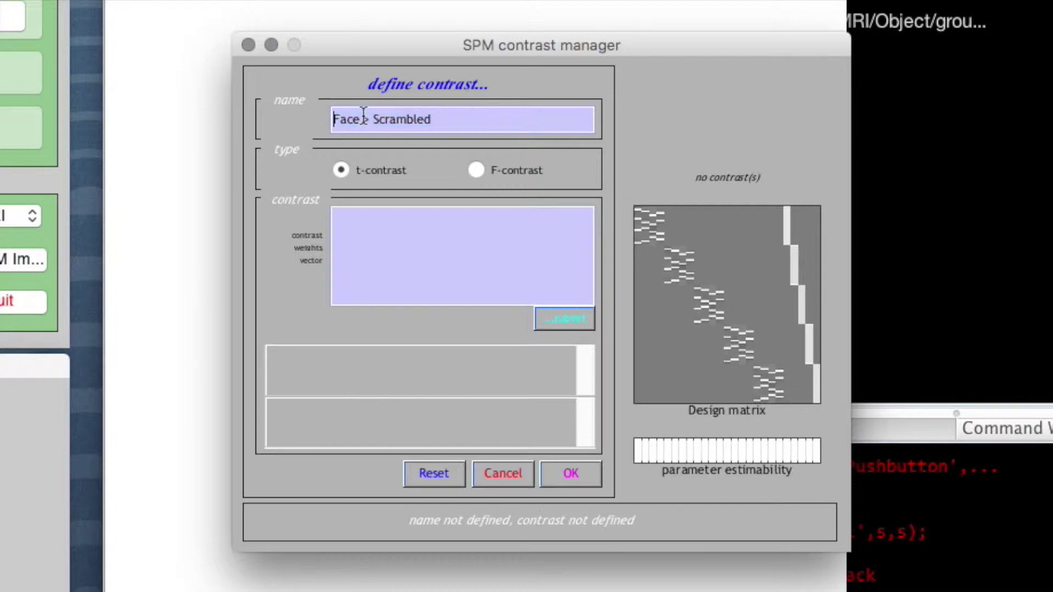
{"action": "type", "text": "P010"}
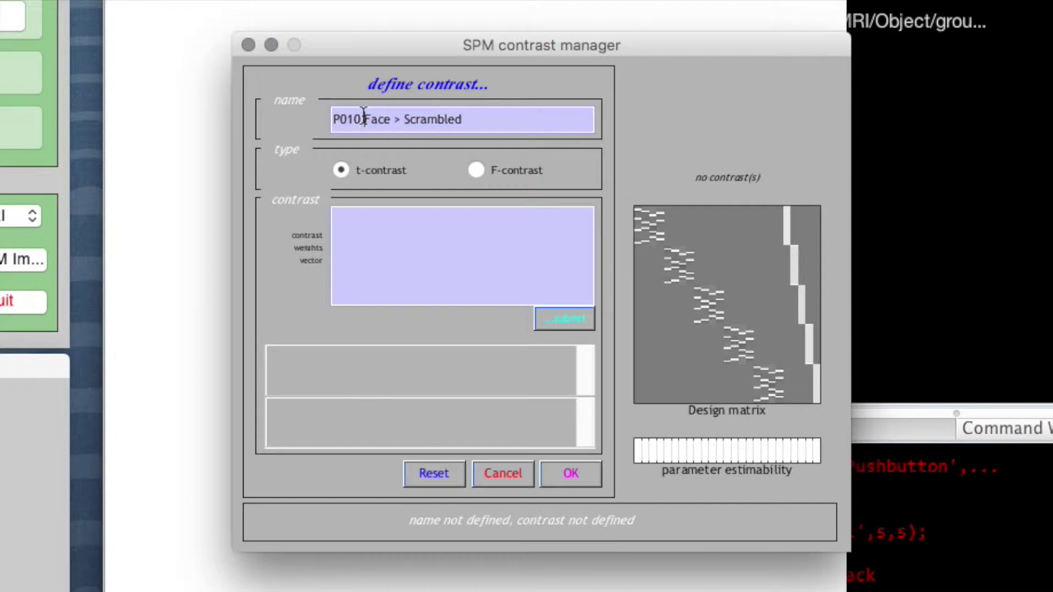
{"action": "left_click", "coordinate": [385, 225]}
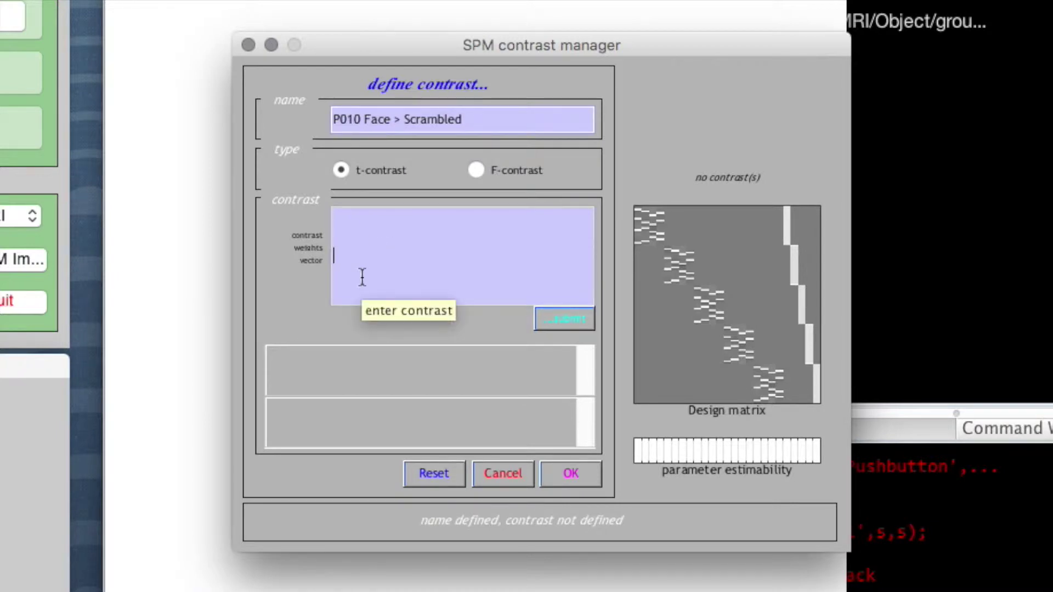
{"action": "type", "text": "1 -1"}
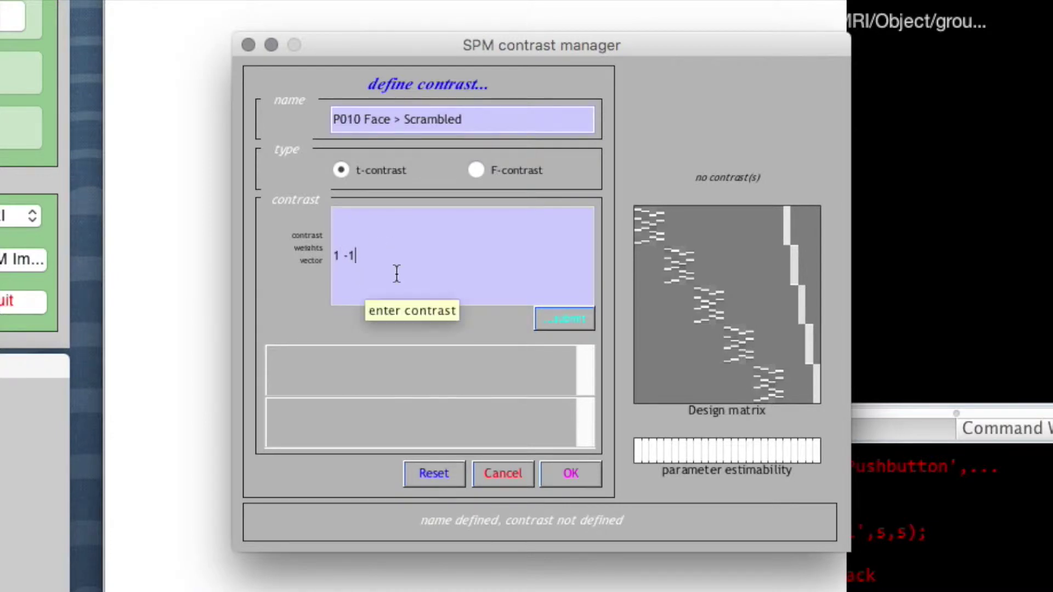
{"action": "left_click", "coordinate": [550, 315]}
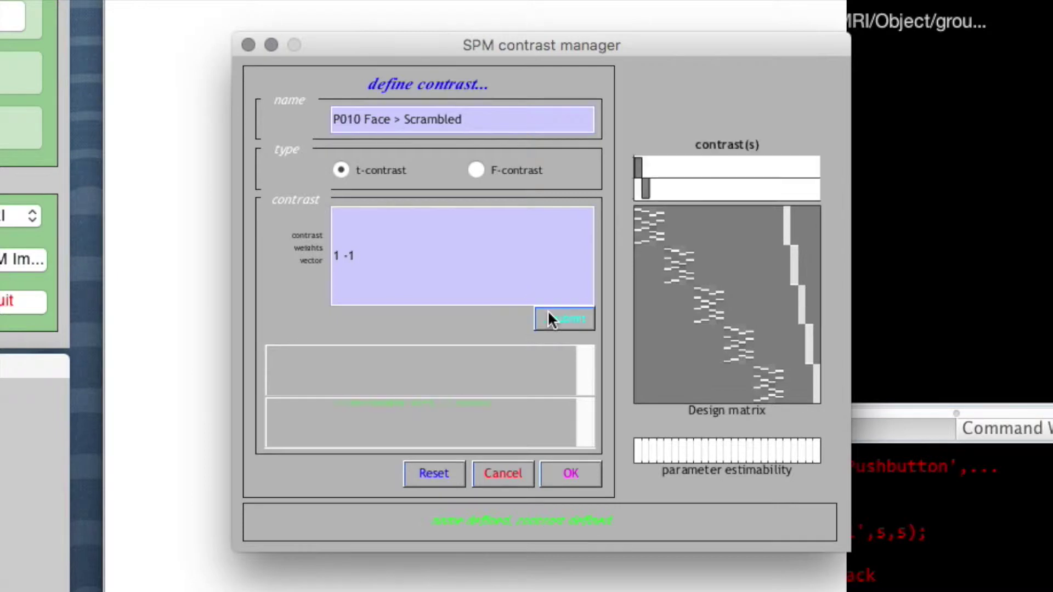
{"action": "left_click", "coordinate": [570, 475]}
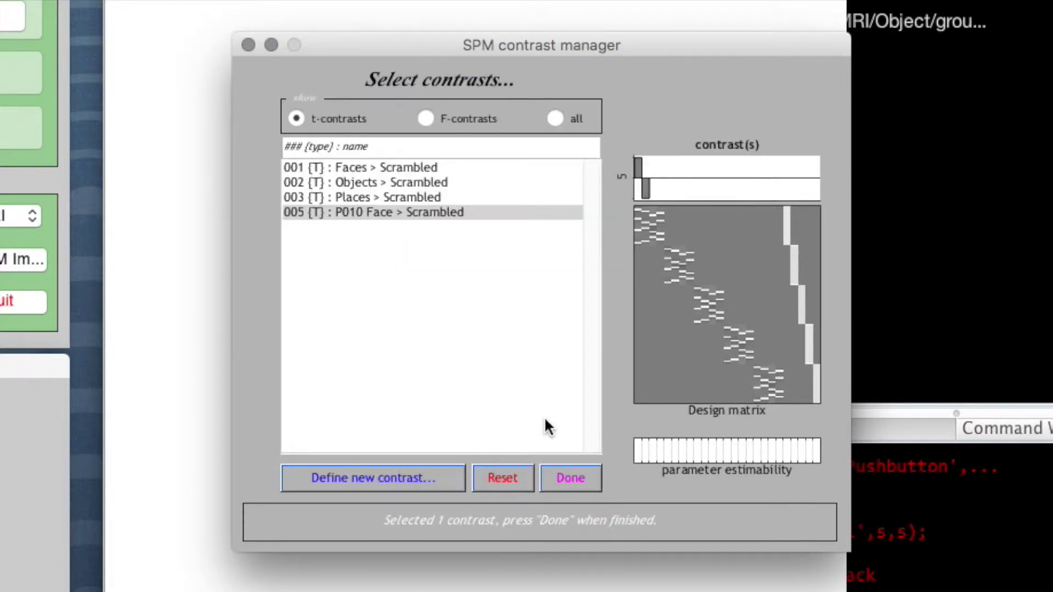
Define t-contrast 'P011 Face > Scrambled' with weights 0 0 0 0 1 -1.
{"action": "left_click", "coordinate": [390, 480]}
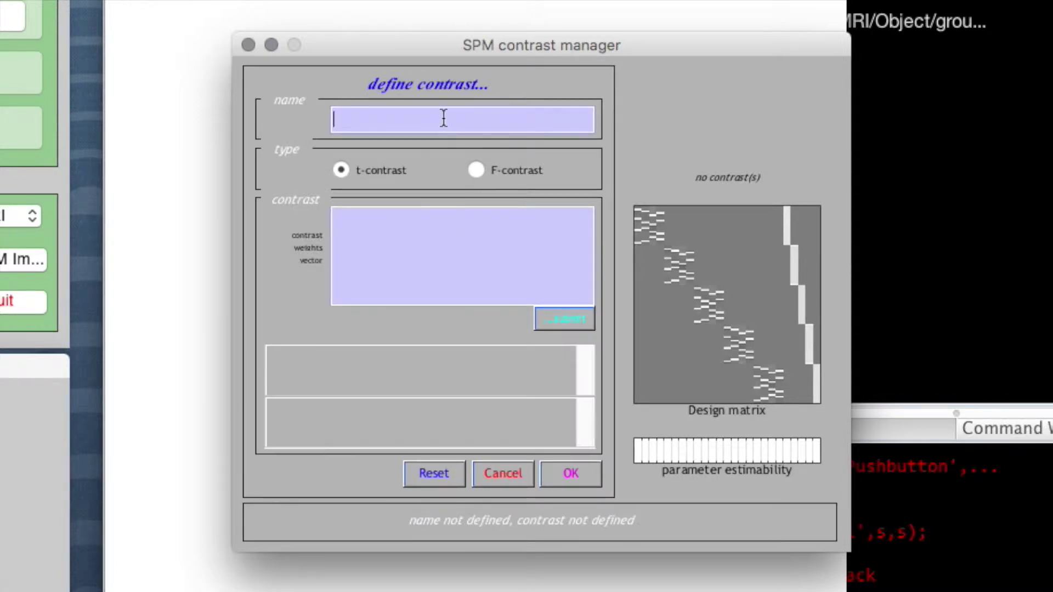
{"action": "type", "text": "P011 Face > Scrambled"}
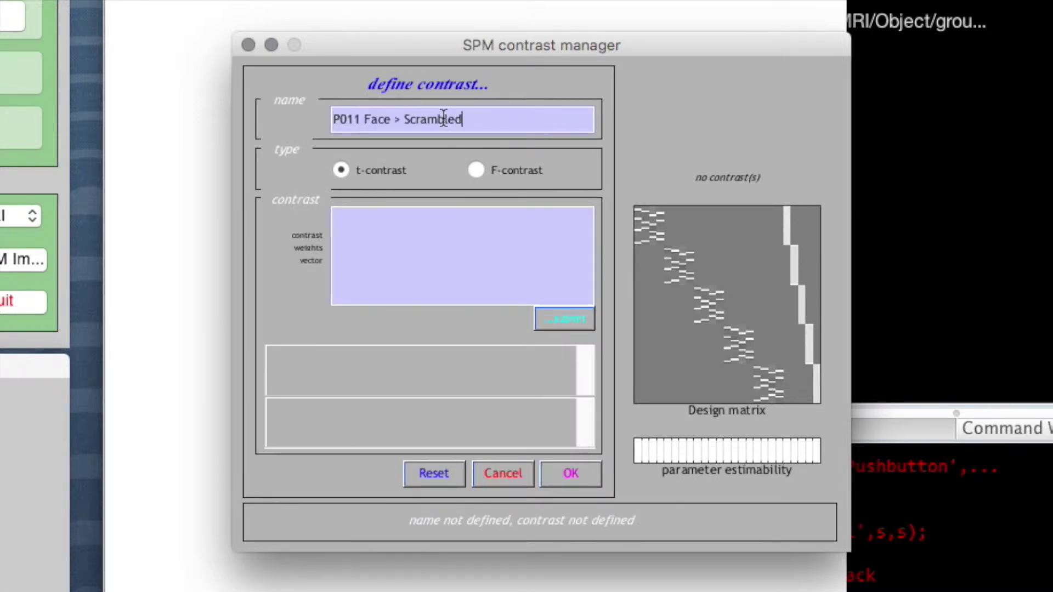
{"action": "left_click", "coordinate": [415, 249]}
{"action": "type", "text": "0 0 0 0"}
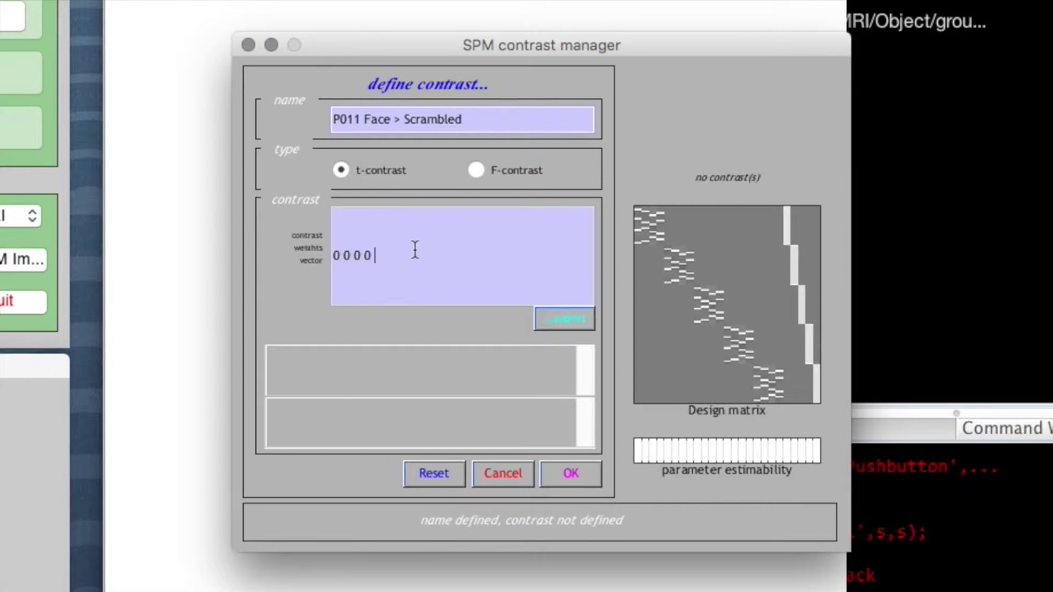
{"action": "type", "text": " 1 -1"}
{"action": "left_click", "coordinate": [557, 323]}
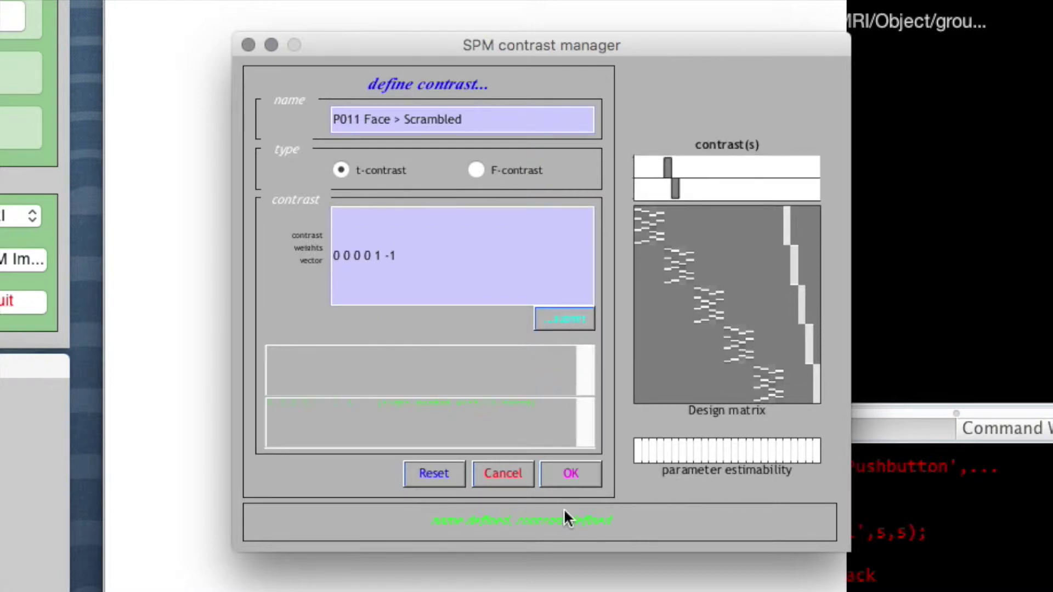
{"action": "left_click", "coordinate": [568, 475]}
Define t-contrast 007 'P012 Face > Scrambled' with weights of eight zeros then 1 -1.
{"action": "left_click", "coordinate": [370, 478]}
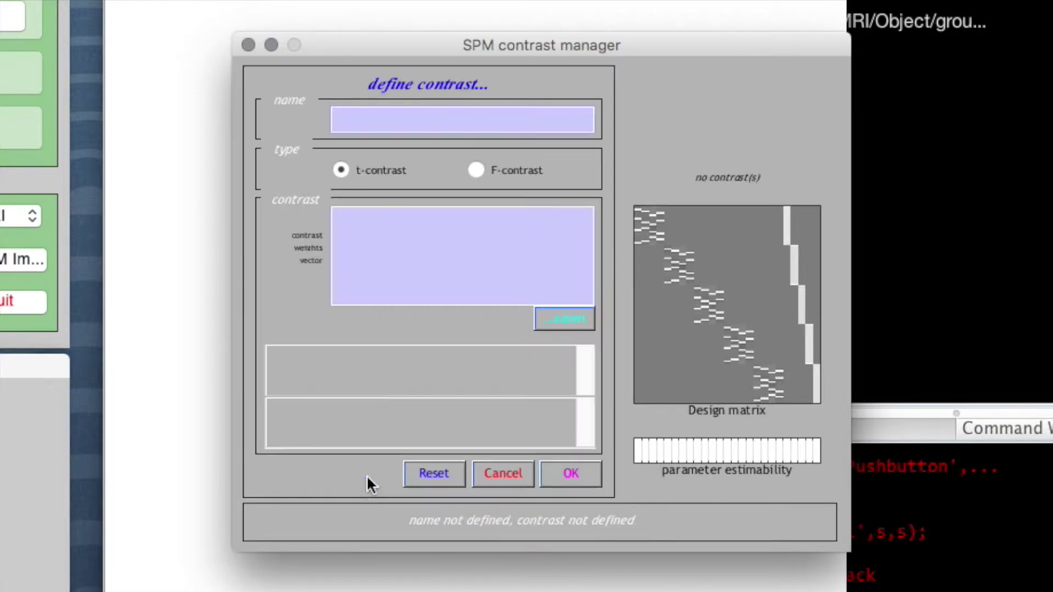
{"action": "left_click", "coordinate": [363, 113]}
{"action": "type", "text": "P012 Face > Scrambled"}
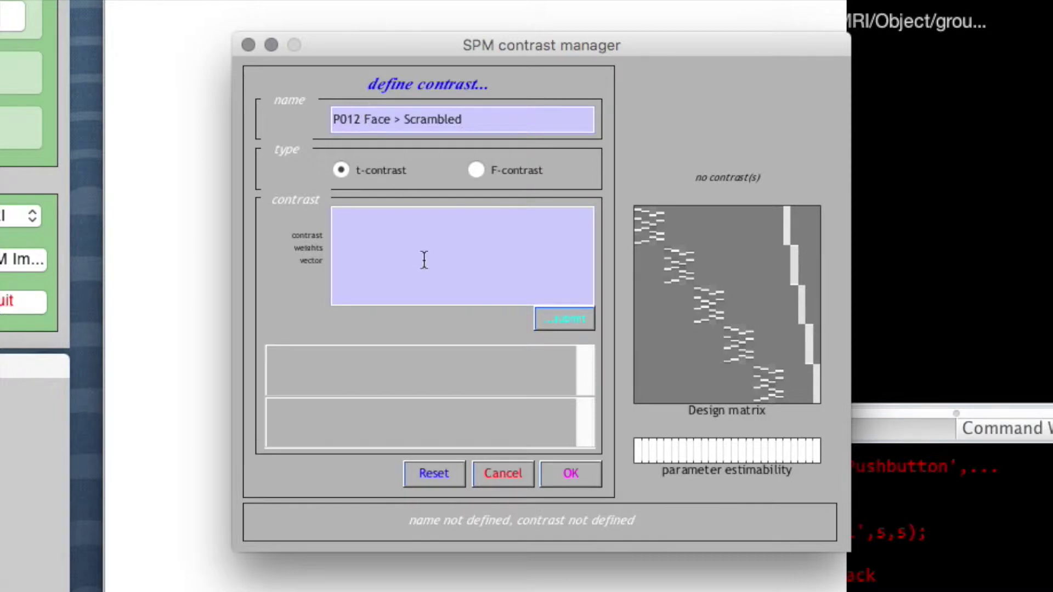
{"action": "left_click", "coordinate": [405, 259]}
{"action": "type", "text": "0 0 0 0"}
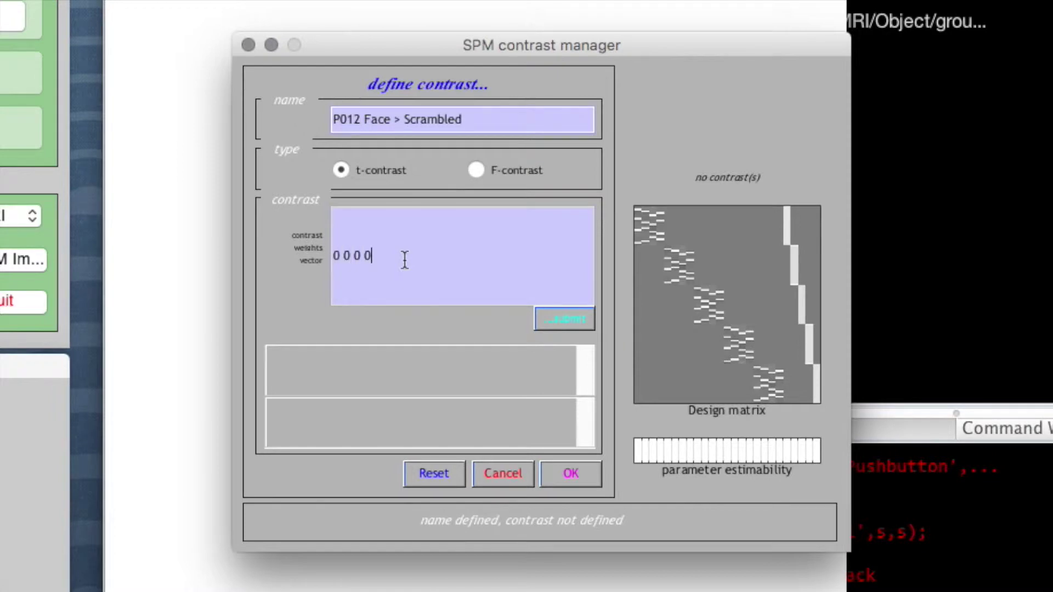
{"action": "type", "text": " 0 0 0 0 1 -1"}
{"action": "left_click", "coordinate": [559, 319]}
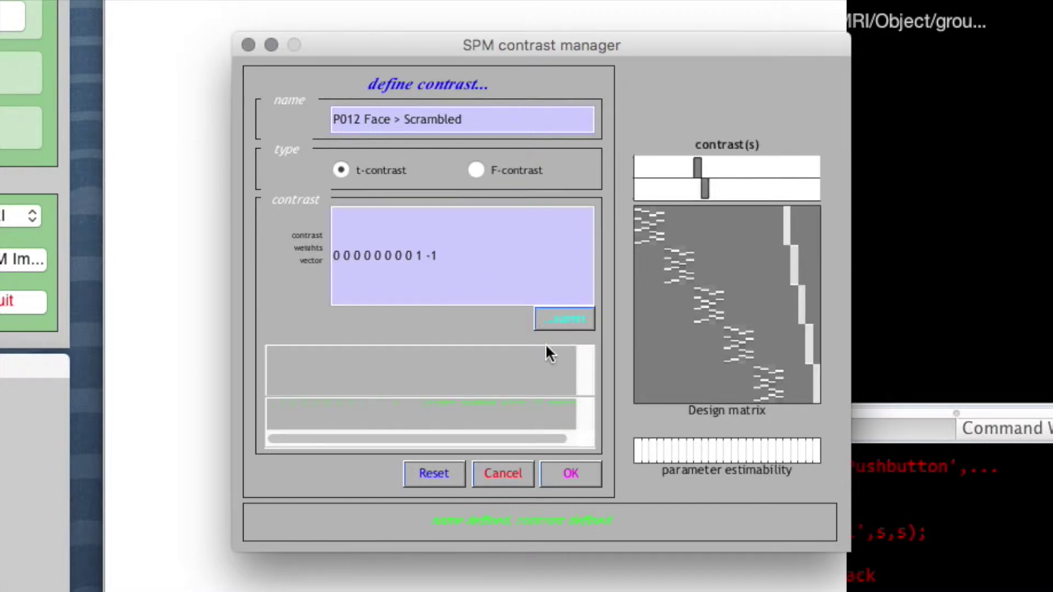
{"action": "left_click", "coordinate": [573, 472]}
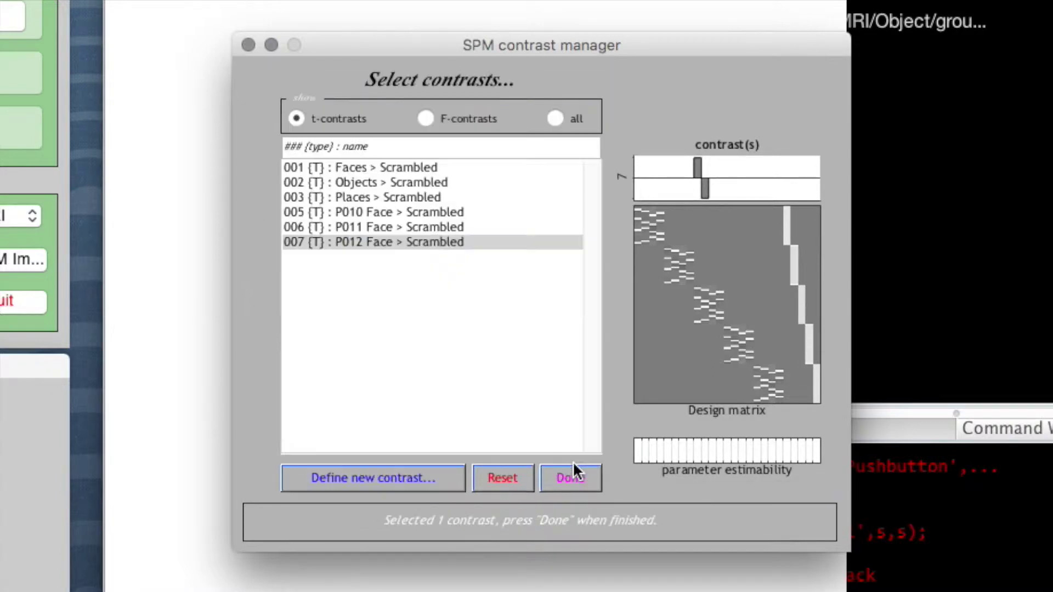
Define t-contrast 008 'P013 Face > Scrambled' with weights of twelve zeros then 1 -1.
{"action": "left_click", "coordinate": [375, 476]}
{"action": "left_click", "coordinate": [366, 120]}
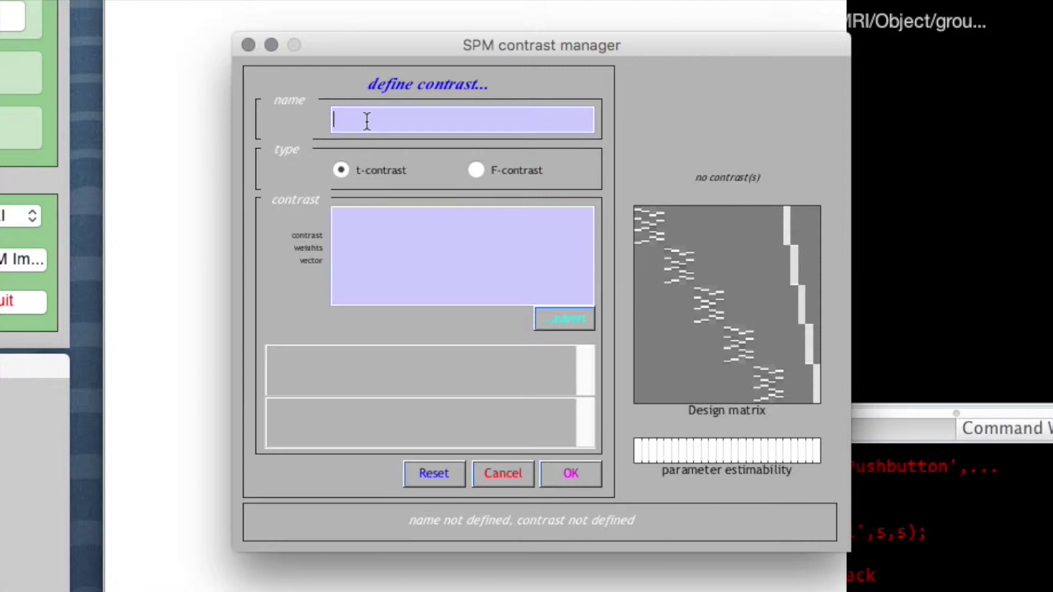
{"action": "type", "text": "P013 Face > Scrambled"}
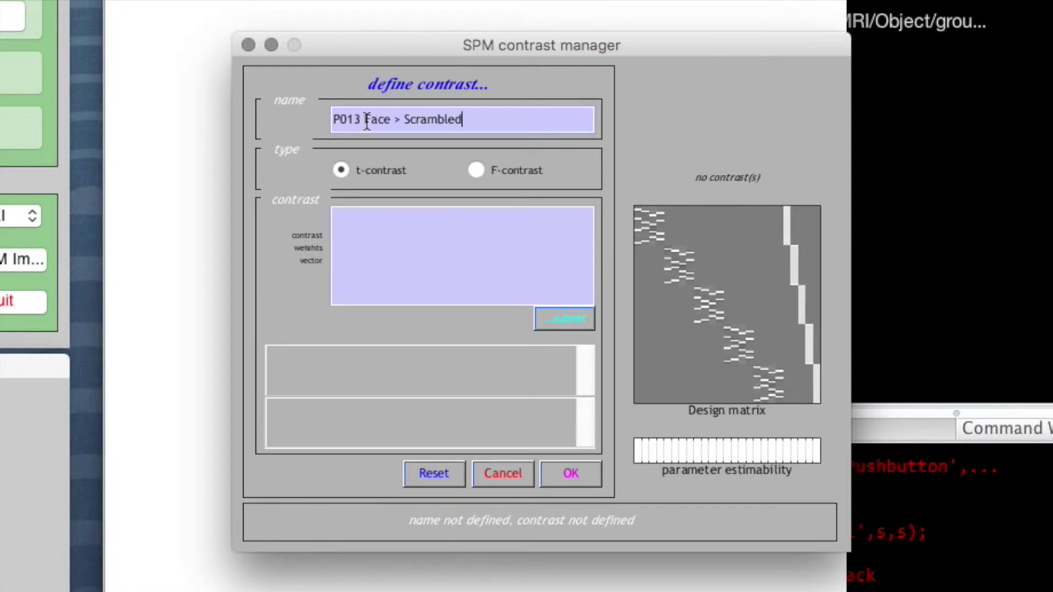
{"action": "left_click", "coordinate": [380, 254]}
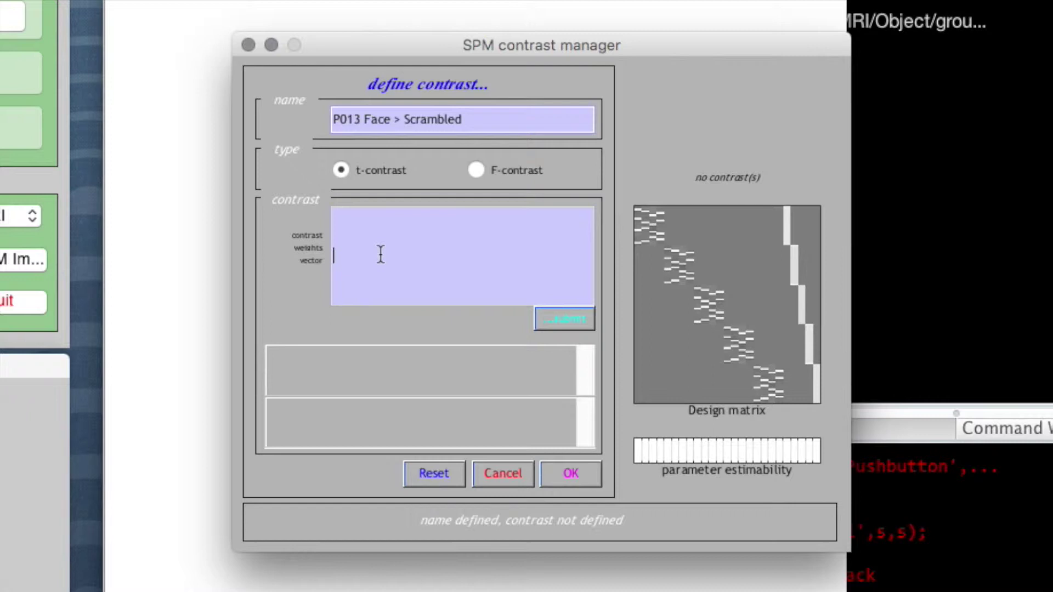
{"action": "type", "text": "0 0 0 0 0 0 0 0 0 0 0 0"}
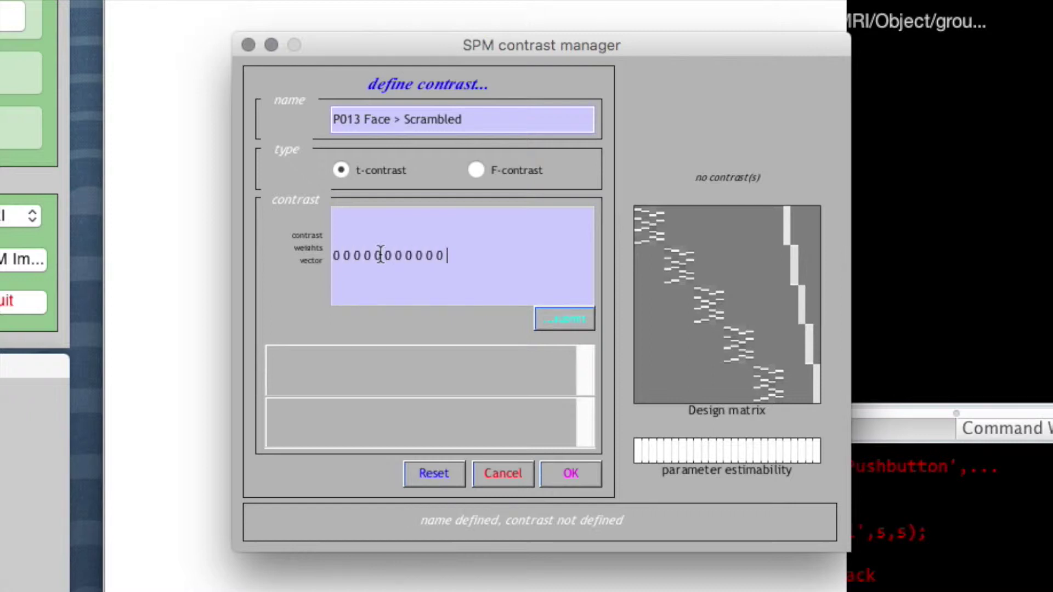
{"action": "type", "text": " 1 -1"}
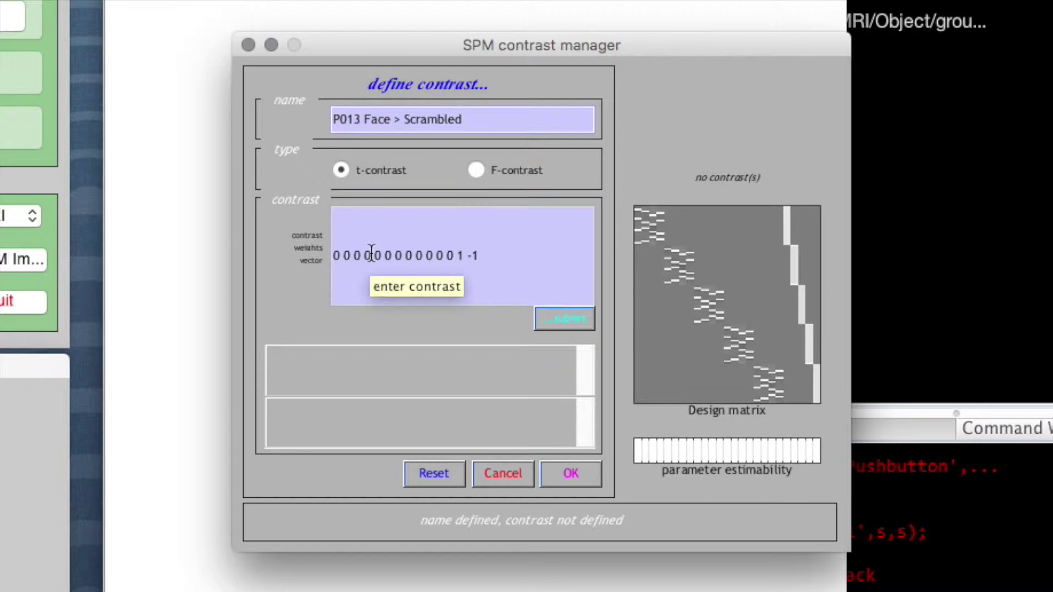
{"action": "left_click", "coordinate": [564, 319]}
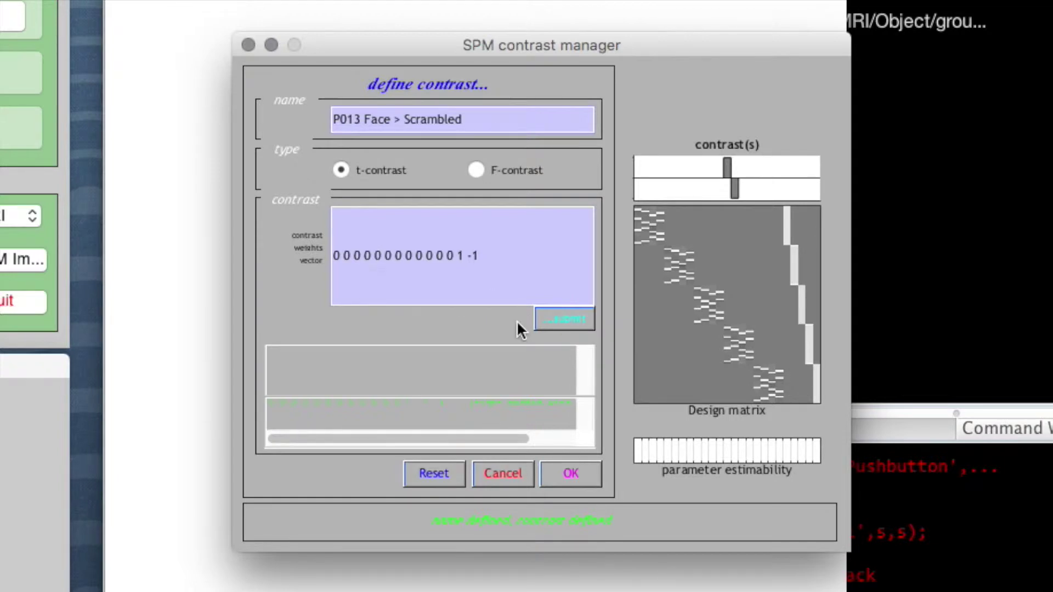
{"action": "left_click", "coordinate": [566, 481]}
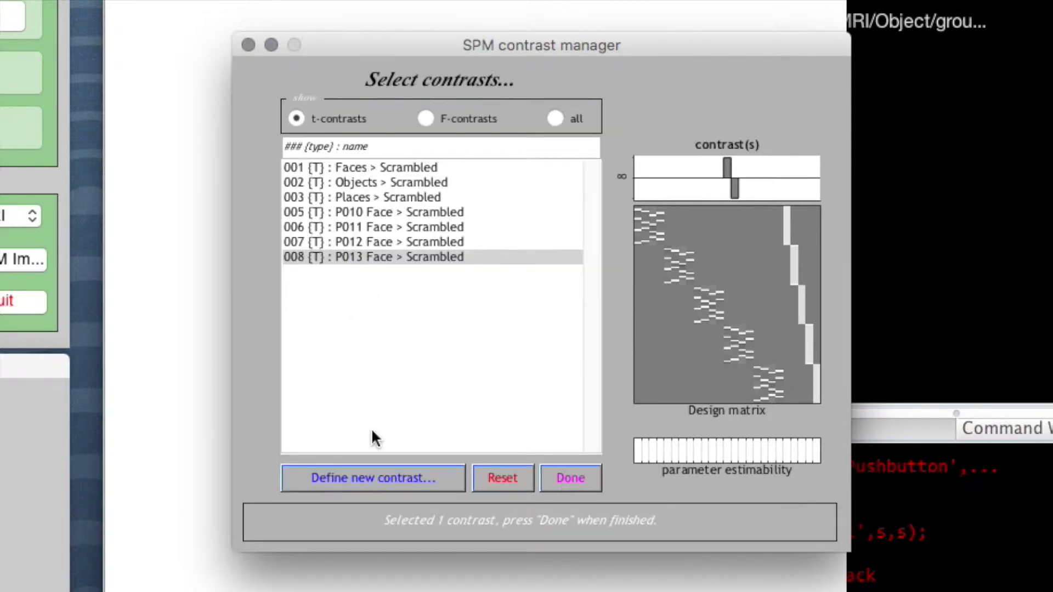
Define t-contrast 009 'P014 Face > Scrambled' with sixteen zeros then 1 -1.
{"action": "left_click", "coordinate": [387, 486]}
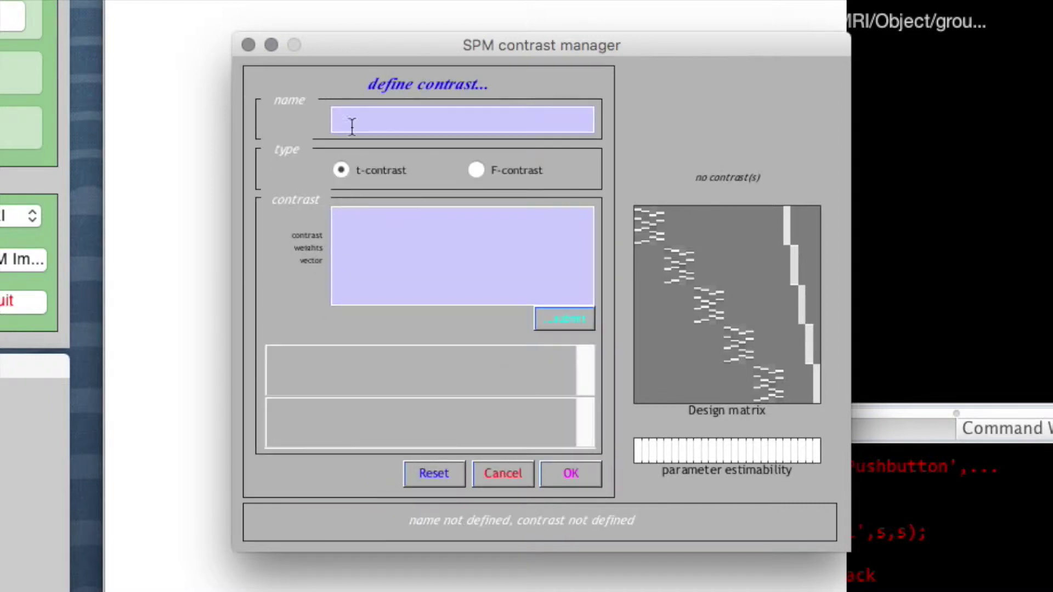
{"action": "left_click", "coordinate": [356, 117]}
{"action": "type", "text": "p"}
{"action": "key", "text": "BackSpace"}
{"action": "type", "text": "P014 Face > Scrambled"}
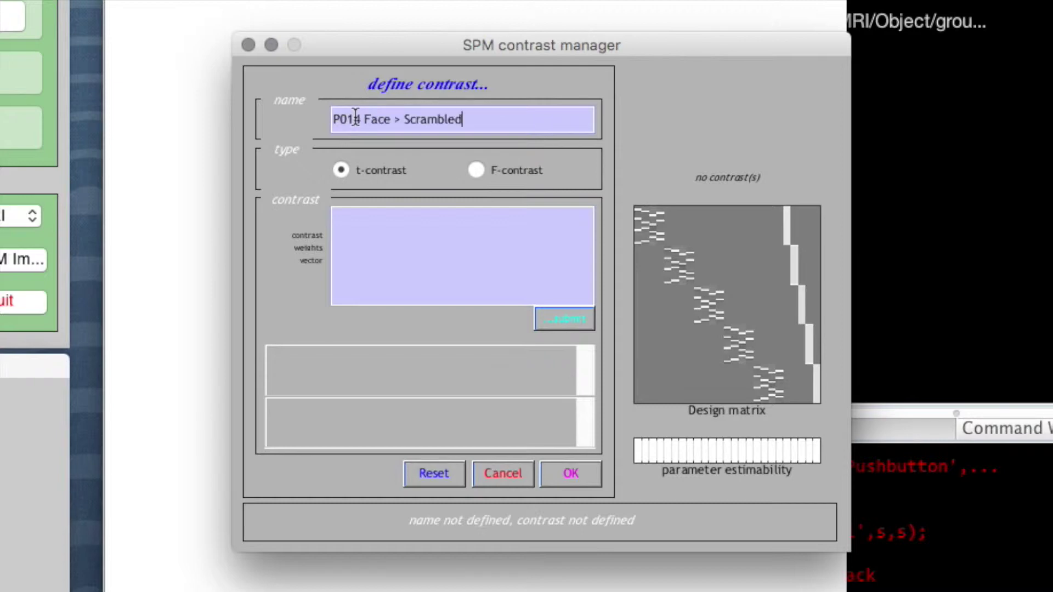
{"action": "left_click", "coordinate": [395, 252]}
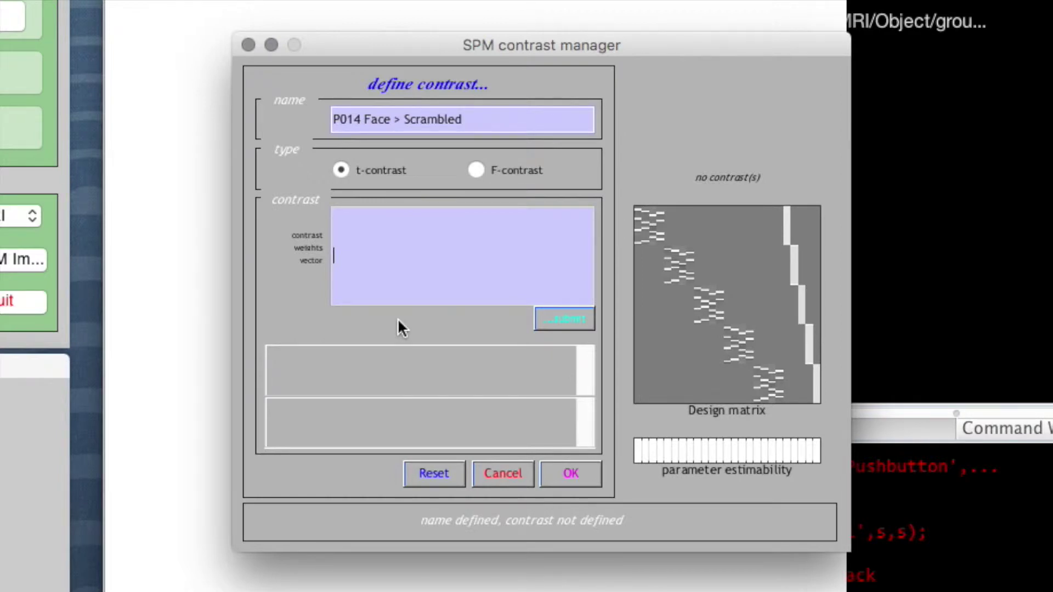
{"action": "type", "text": "0 0 0 0 0 0 0 0 0 0 0 0 0"}
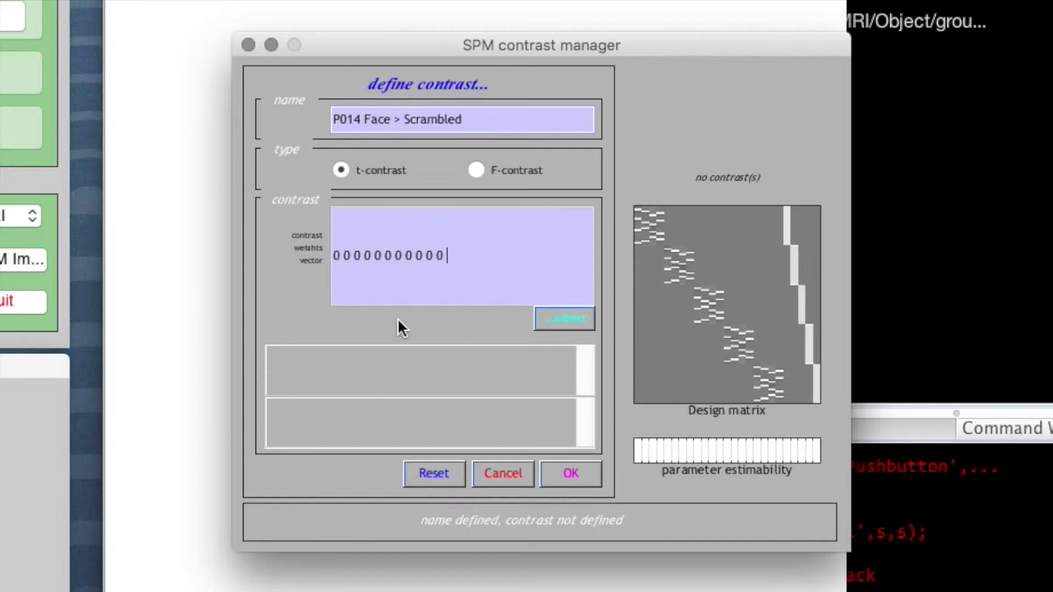
{"action": "type", "text": " 0 0 0 1 -1"}
{"action": "left_click", "coordinate": [565, 319]}
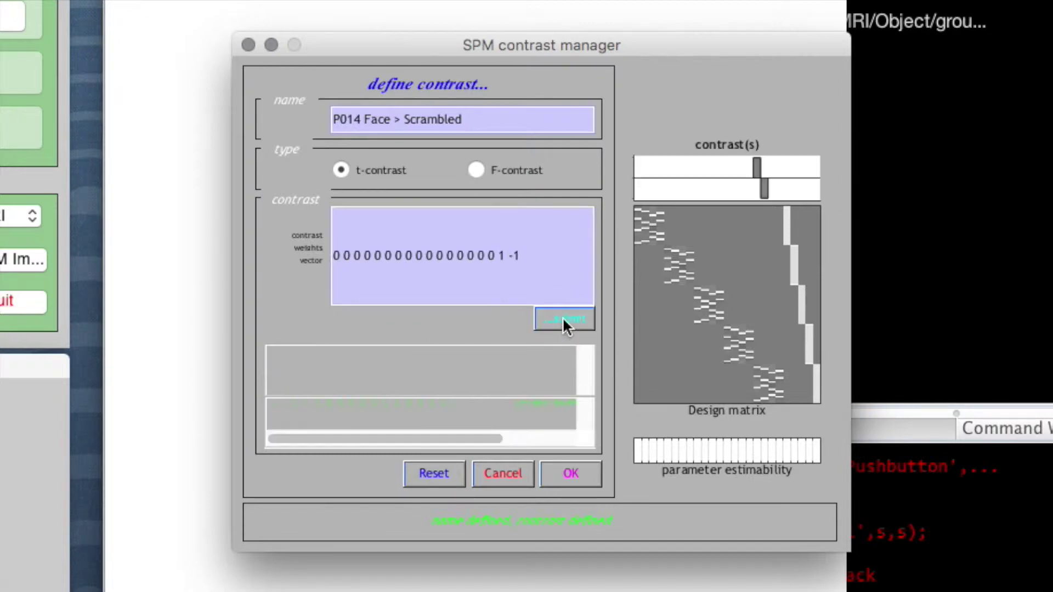
{"action": "left_click", "coordinate": [567, 471]}
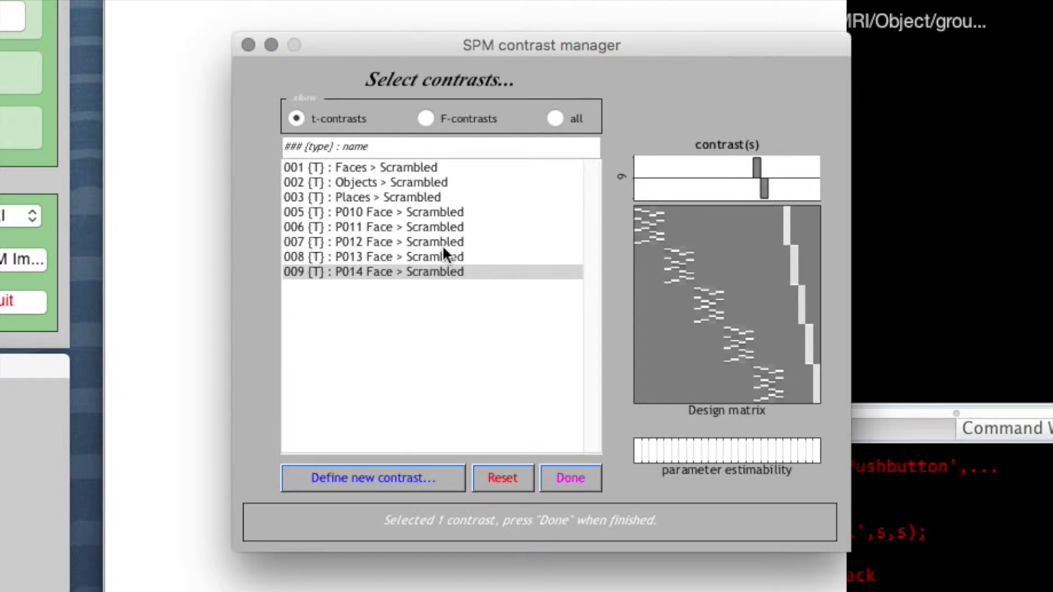
Choose contrast 005 'P010 Face > Scrambled' for results and confirm.
{"action": "left_click", "coordinate": [414, 212]}
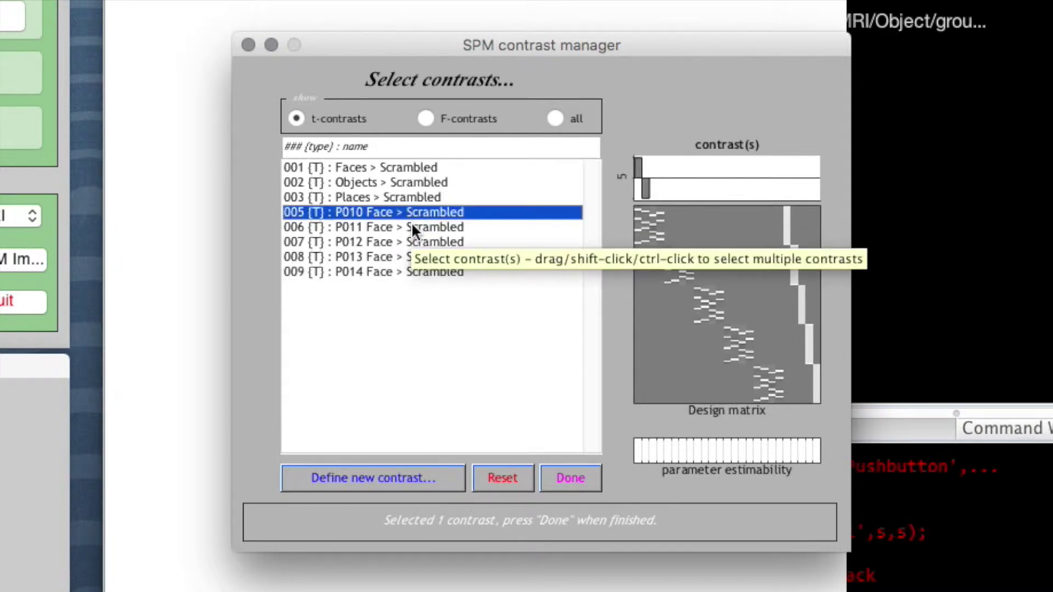
{"action": "left_click", "coordinate": [413, 227]}
{"action": "left_click", "coordinate": [411, 241]}
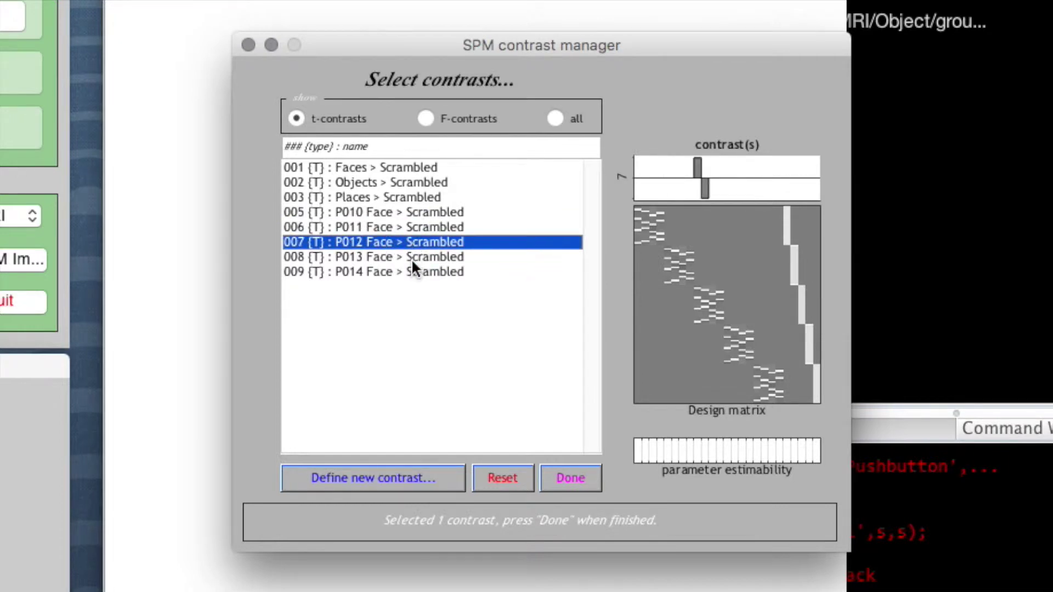
{"action": "left_click", "coordinate": [413, 259]}
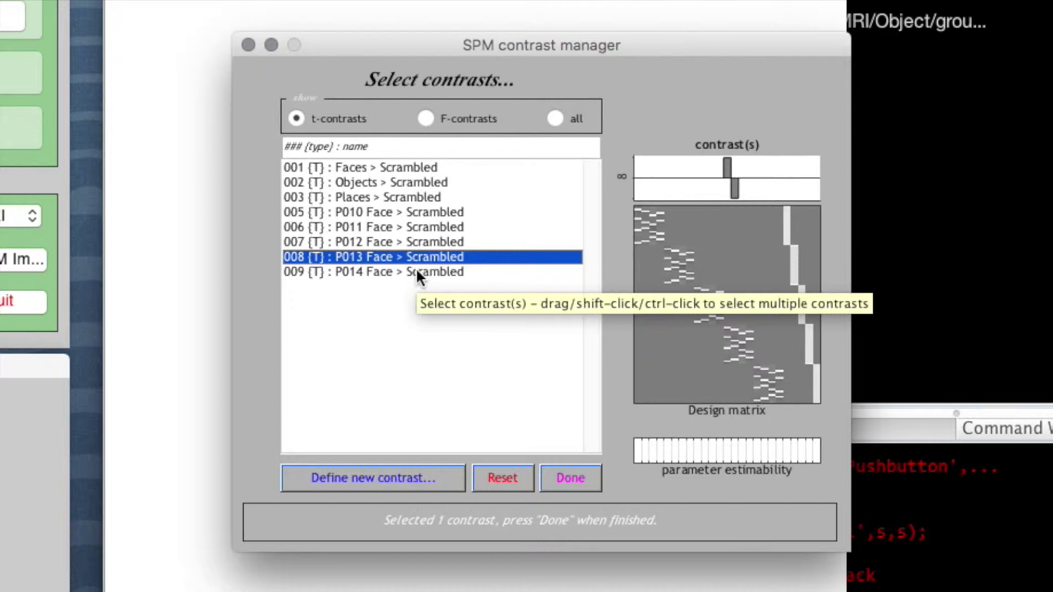
{"action": "left_click", "coordinate": [417, 271]}
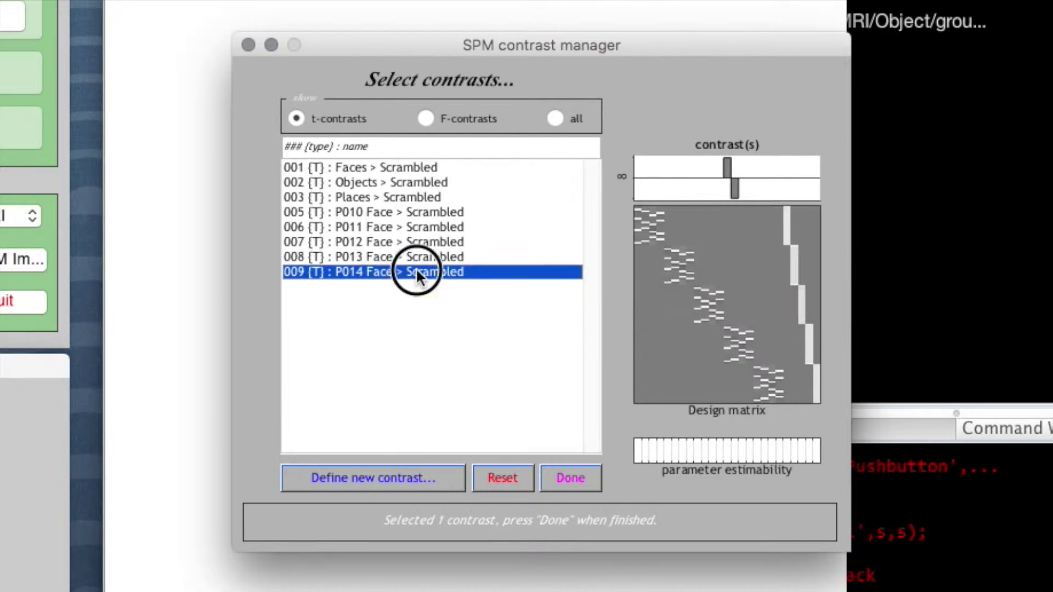
{"action": "left_click", "coordinate": [410, 212]}
{"action": "left_click", "coordinate": [409, 224]}
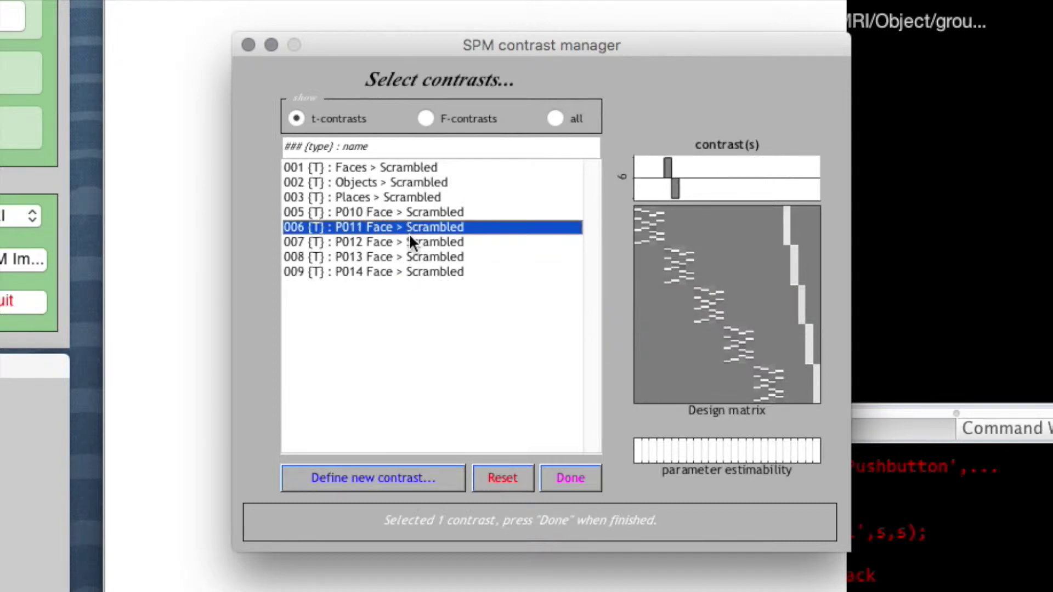
{"action": "left_click", "coordinate": [409, 240]}
{"action": "left_click", "coordinate": [411, 258]}
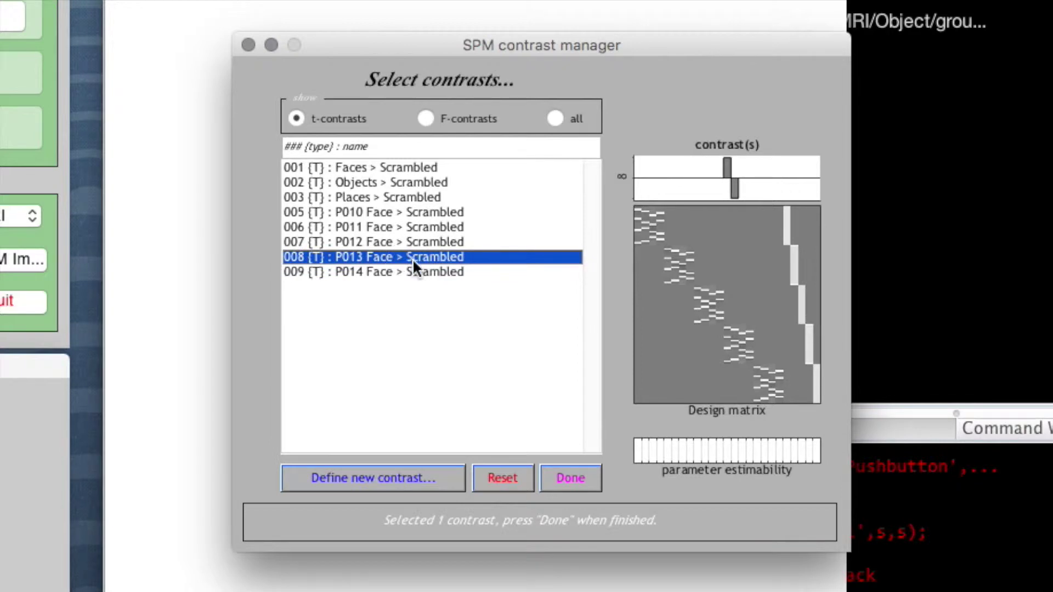
{"action": "left_click", "coordinate": [421, 271]}
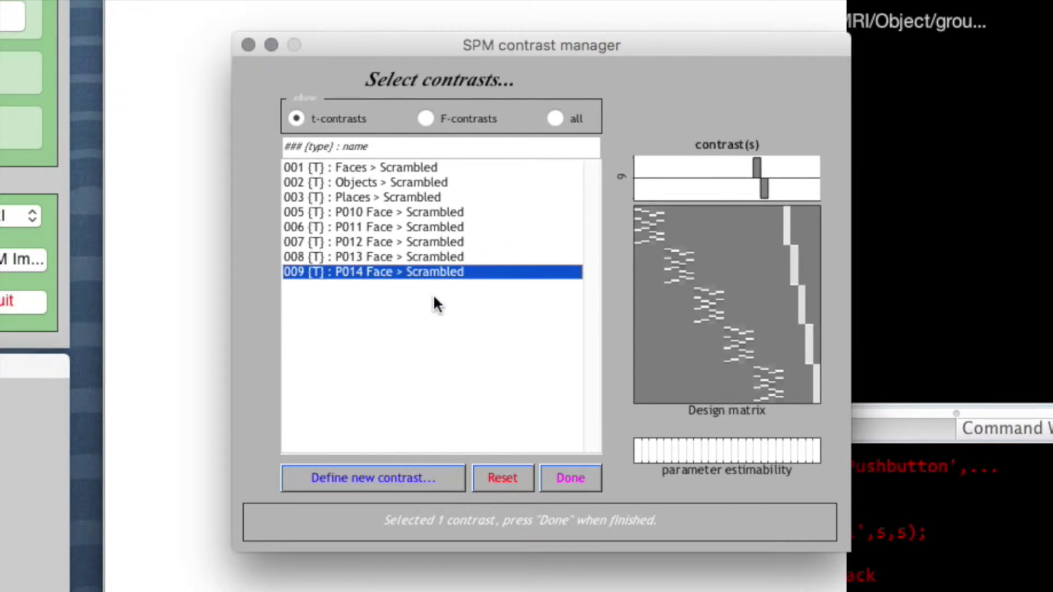
{"action": "left_click", "coordinate": [409, 212]}
{"action": "left_click", "coordinate": [589, 474]}
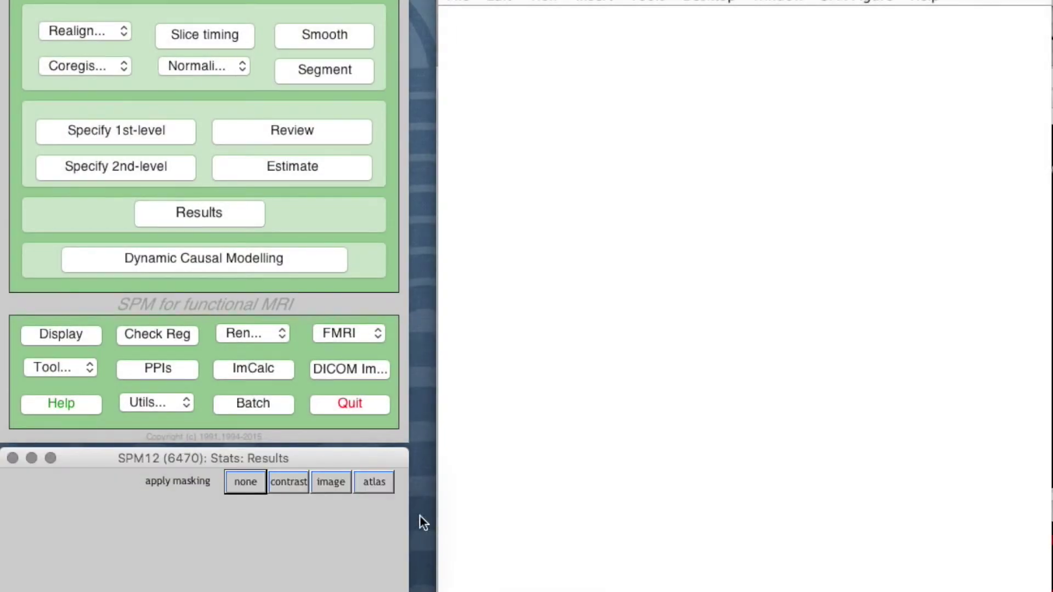
Show P010 results unmasked, FWE-corrected at p 0.05 with extent threshold 0.
{"action": "left_click", "coordinate": [245, 482]}
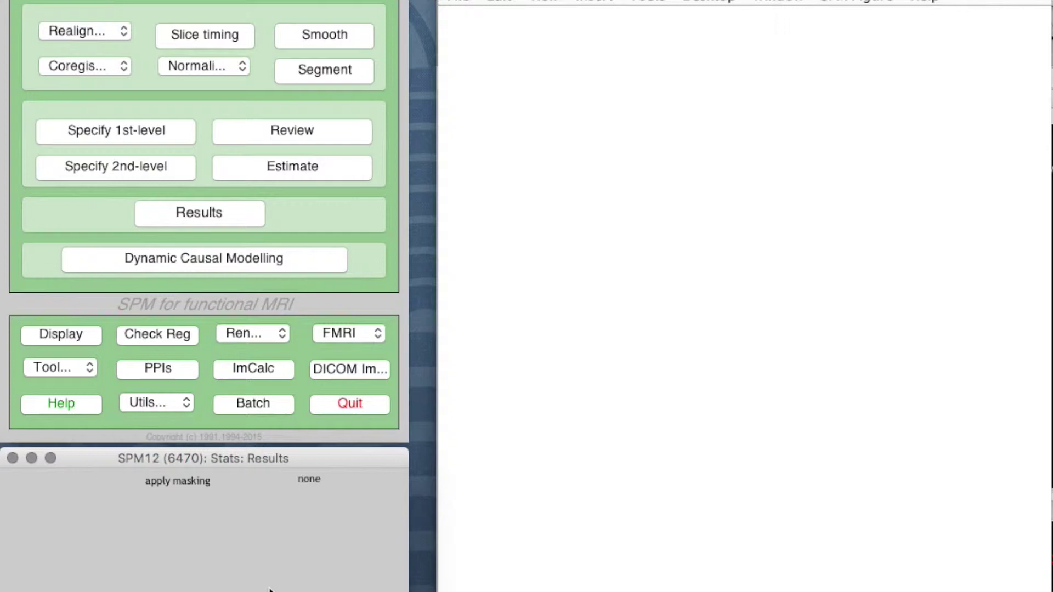
{"action": "left_click", "coordinate": [270, 508]}
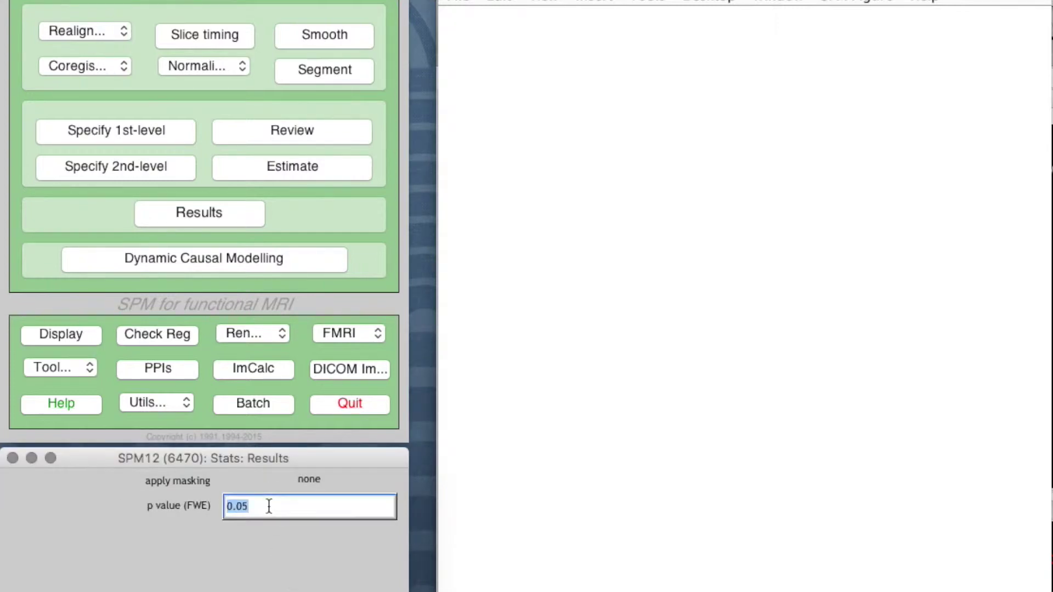
{"action": "key", "text": "Return"}
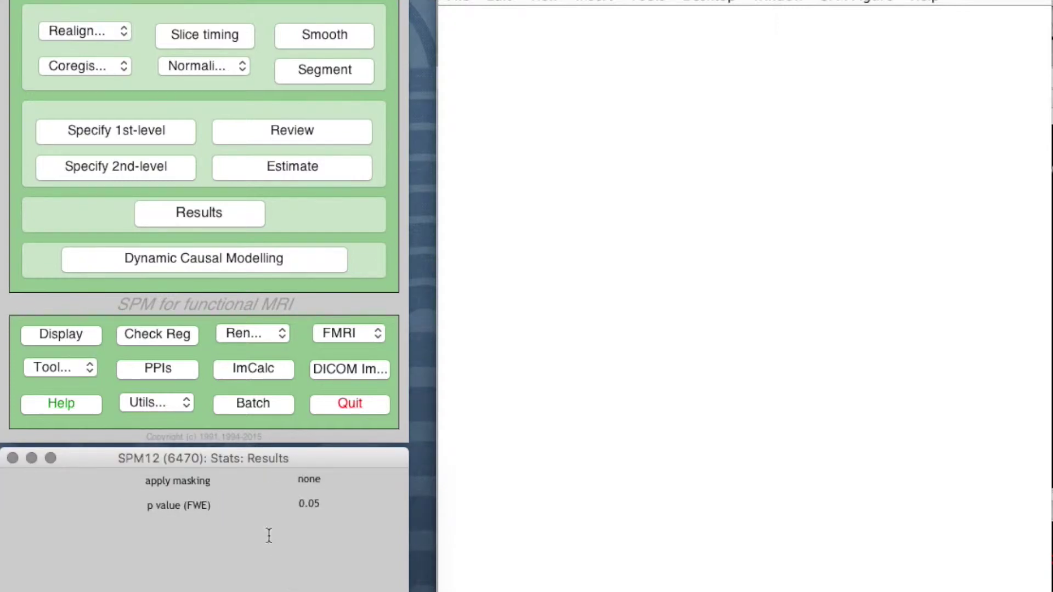
{"action": "key", "text": "Return"}
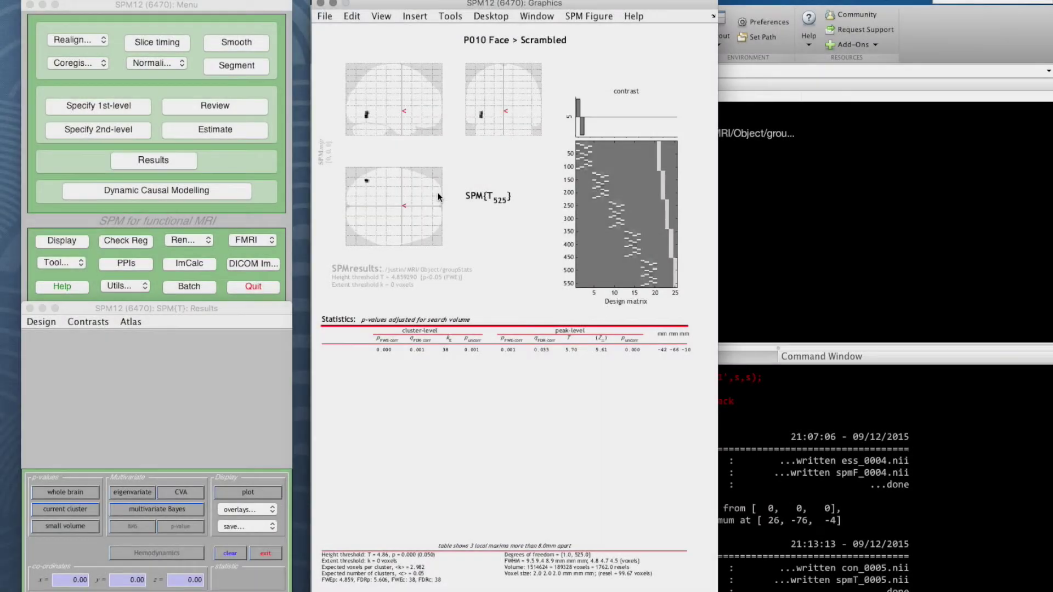
Jump to the global maximum -42 -66 -10 and overlay the P010 result on sections.
{"action": "right_click", "coordinate": [524, 96]}
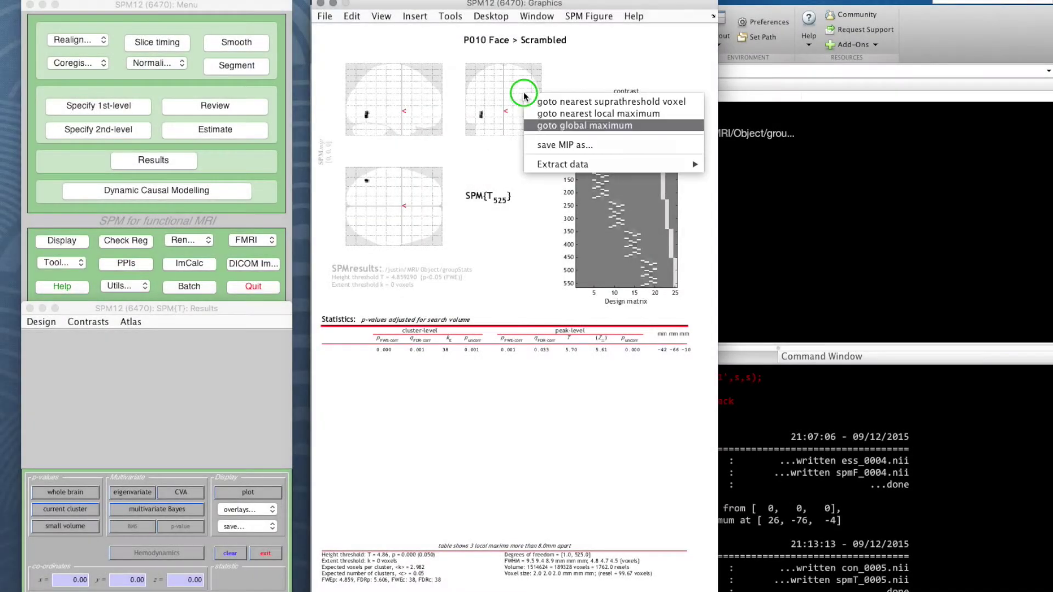
{"action": "left_click", "coordinate": [584, 126]}
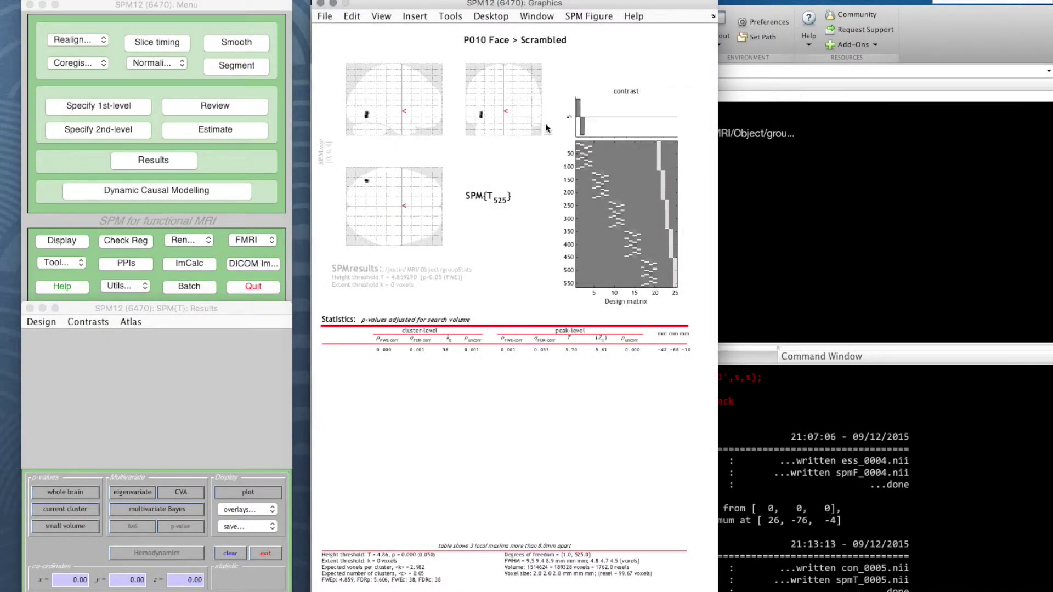
{"action": "left_click", "coordinate": [249, 510]}
{"action": "left_click", "coordinate": [259, 560]}
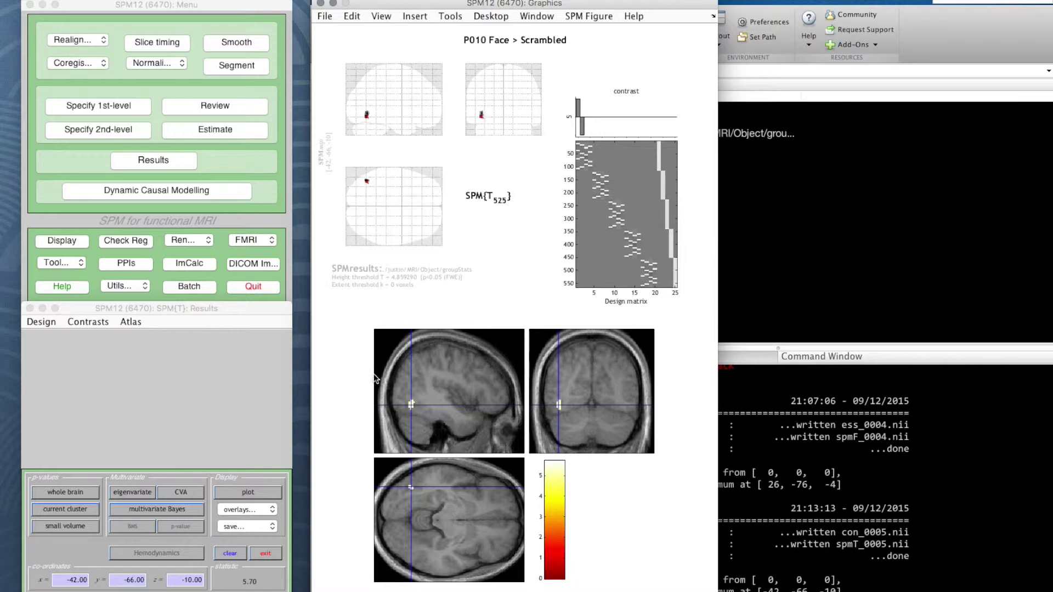
{"action": "left_click", "coordinate": [596, 16]}
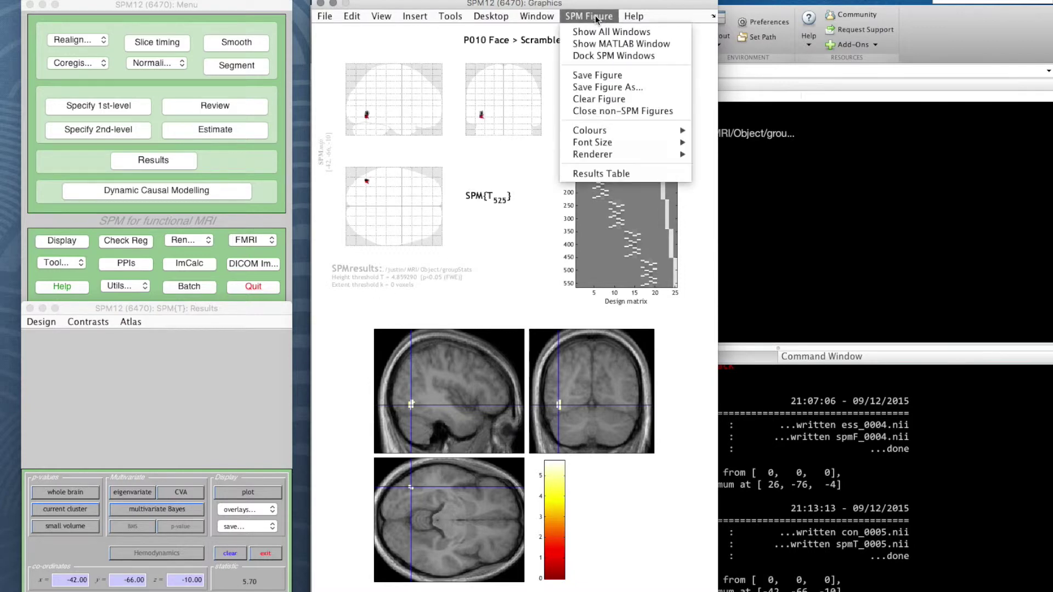
Open the P010 results table as a satellite window placed at the right of the screen.
{"action": "left_click", "coordinate": [630, 174]}
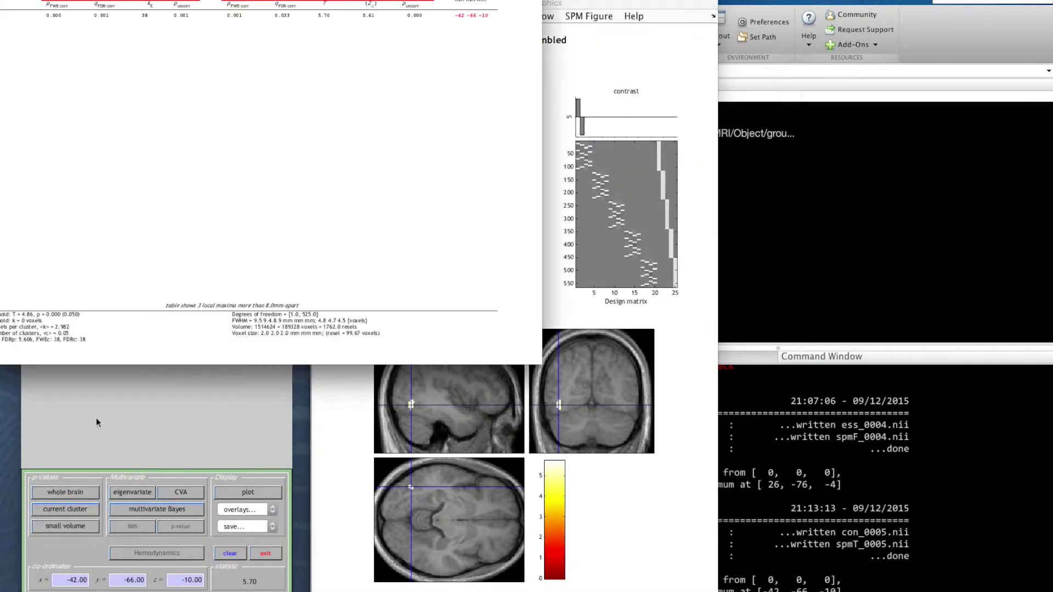
{"action": "left_click_drag", "start_coordinate": [214, 1], "coordinate": [502, 408]}
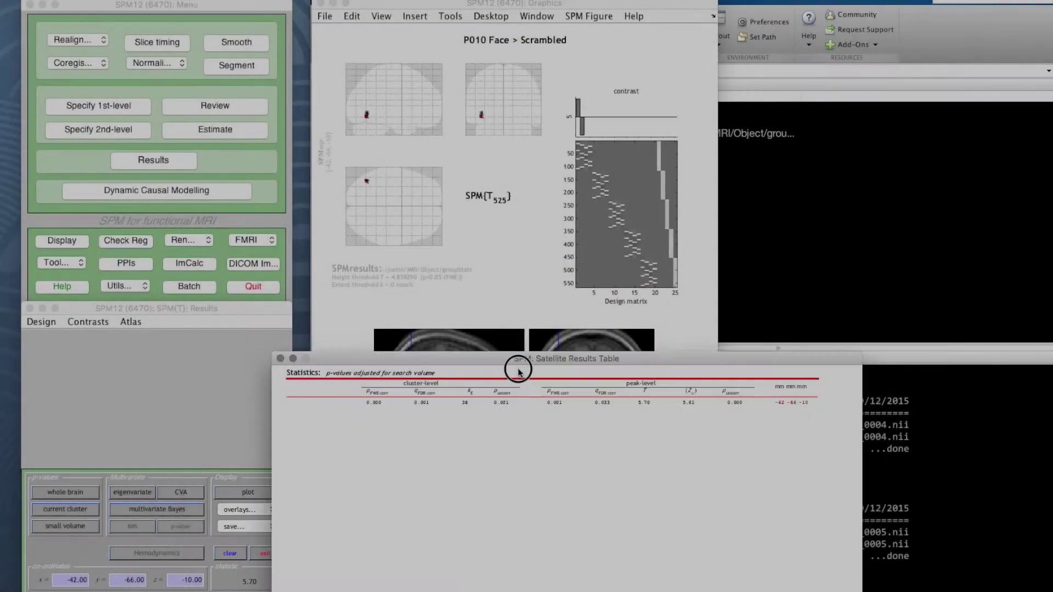
{"action": "left_click_drag", "start_coordinate": [523, 365], "coordinate": [958, 4]}
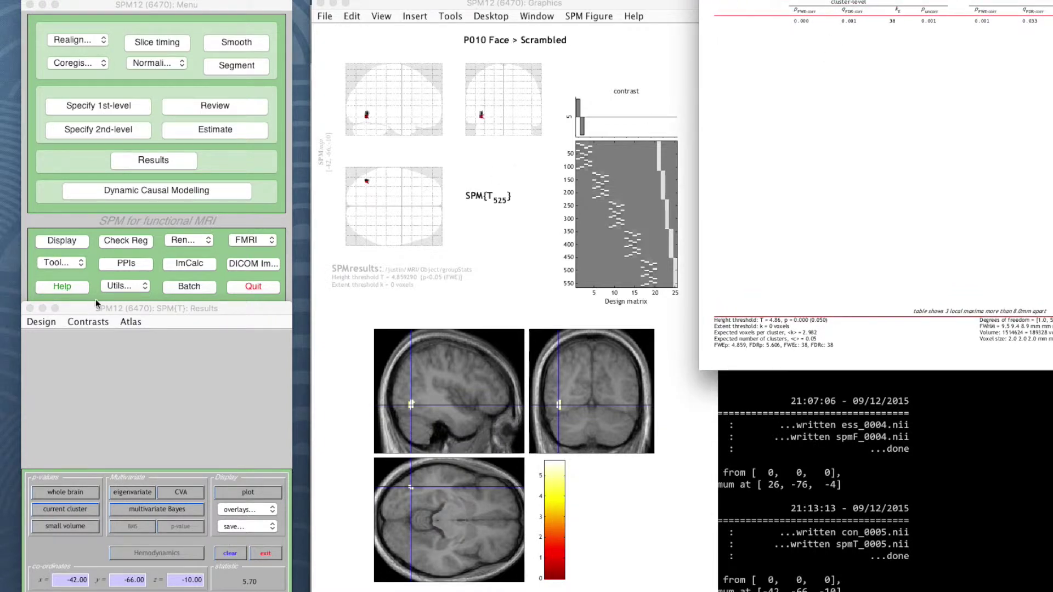
{"action": "left_click", "coordinate": [88, 322]}
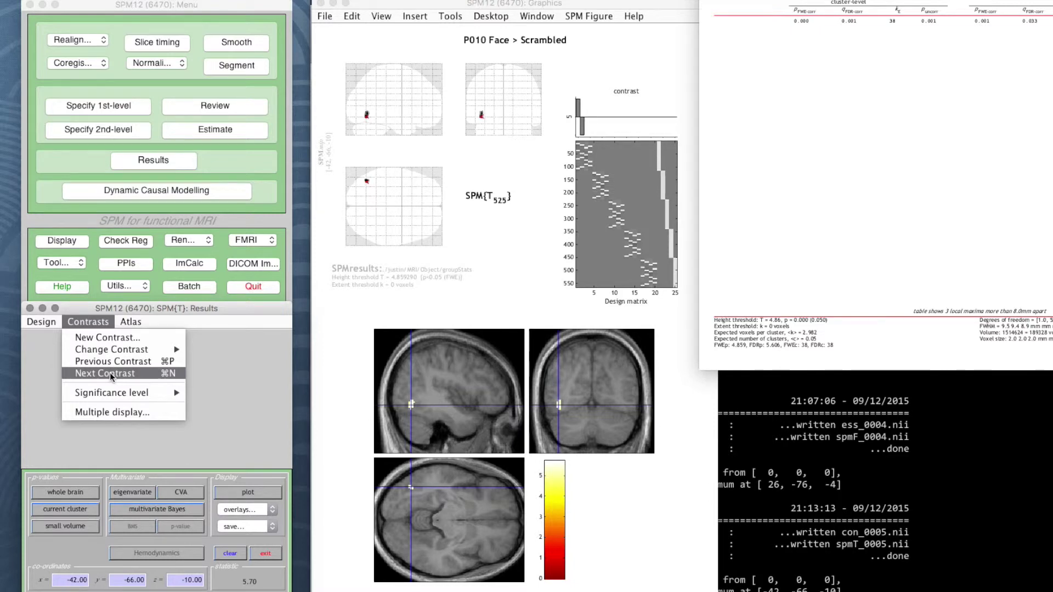
Switch to the P011 Face > Scrambled contrast on the previous sections at its global maximum.
{"action": "left_click", "coordinate": [110, 373]}
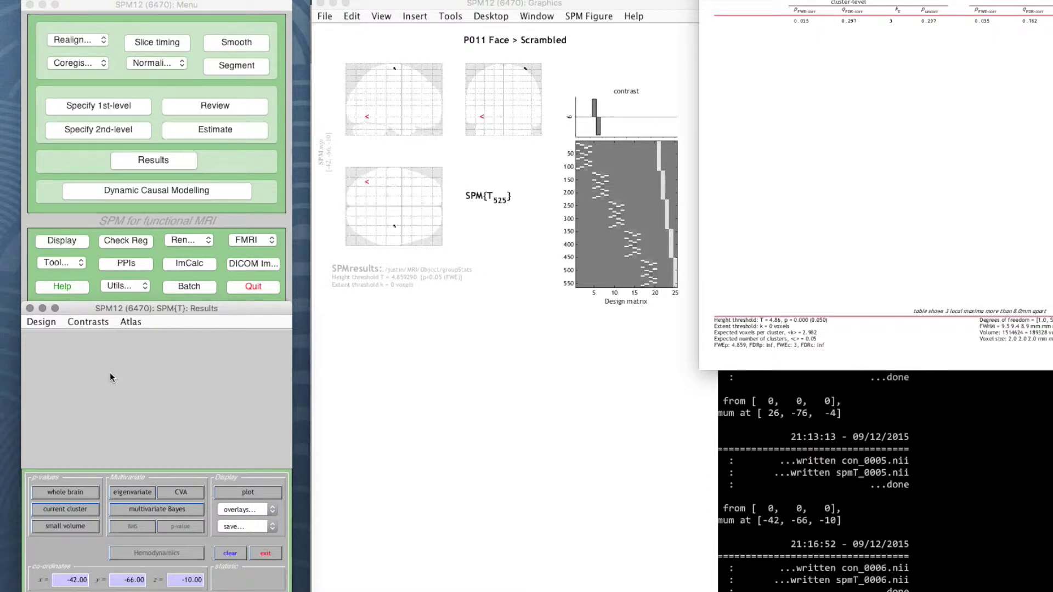
{"action": "left_click", "coordinate": [263, 510]}
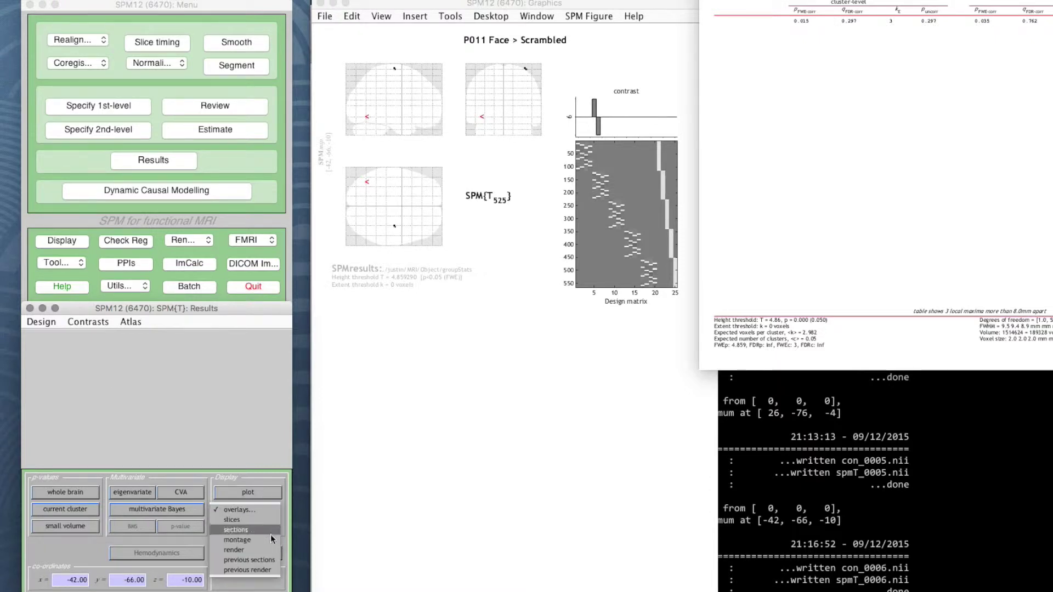
{"action": "left_click", "coordinate": [264, 560]}
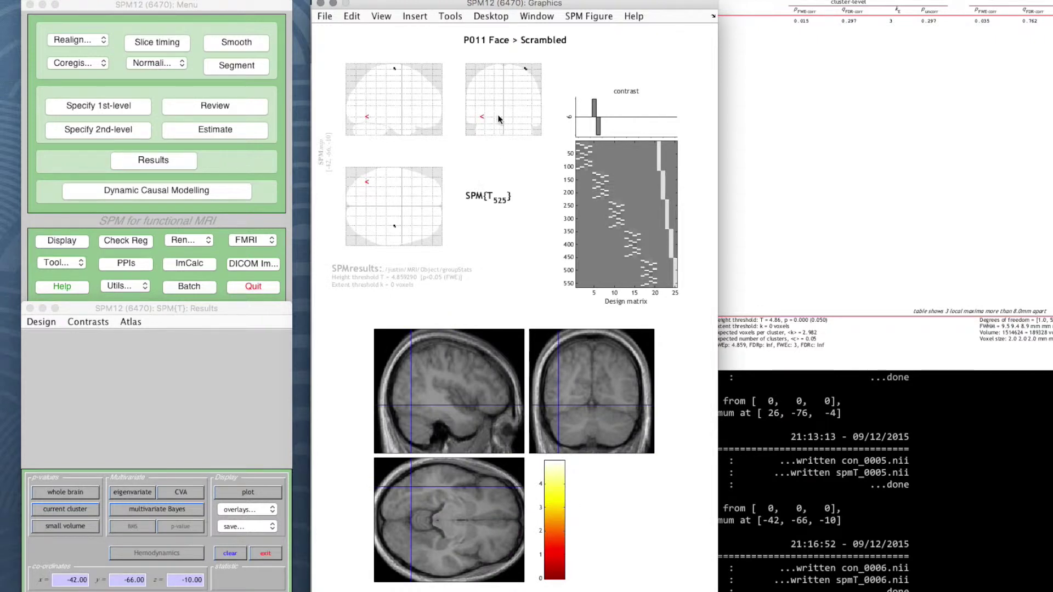
{"action": "right_click", "coordinate": [498, 90]}
{"action": "left_click", "coordinate": [535, 124]}
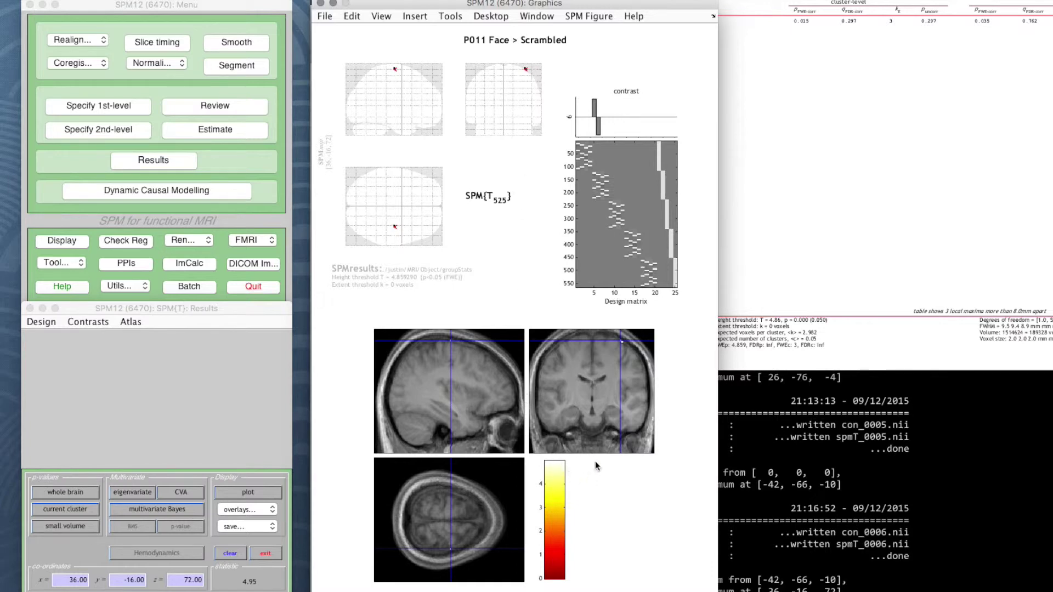
Enable Neuromorphometrics labels and mark the coronal blob at 36.87 -16 65.31, Right PrG precentral gyrus.
{"action": "right_click", "coordinate": [588, 429]}
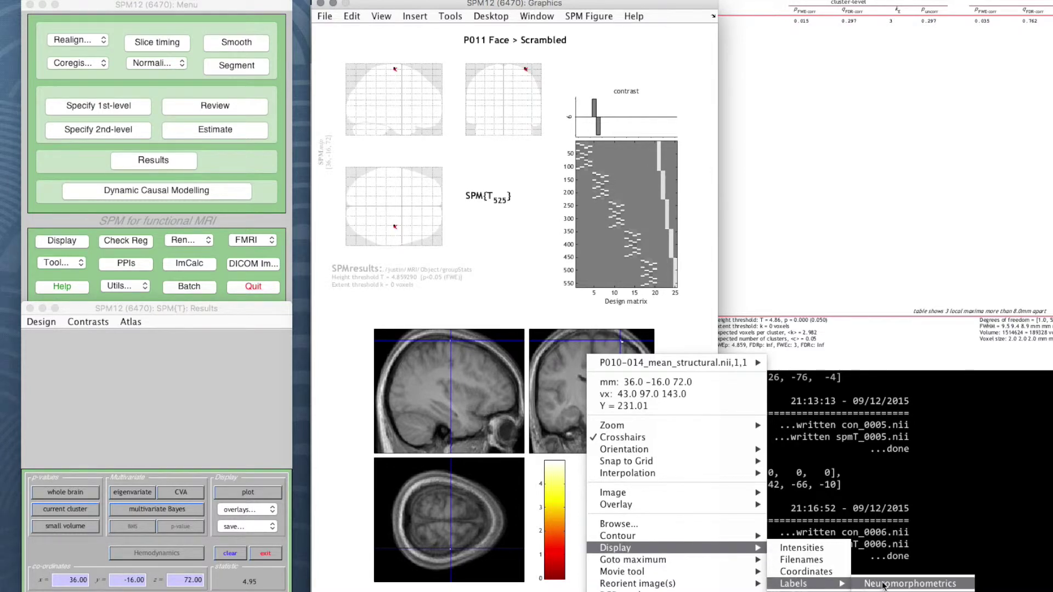
{"action": "left_click", "coordinate": [885, 583]}
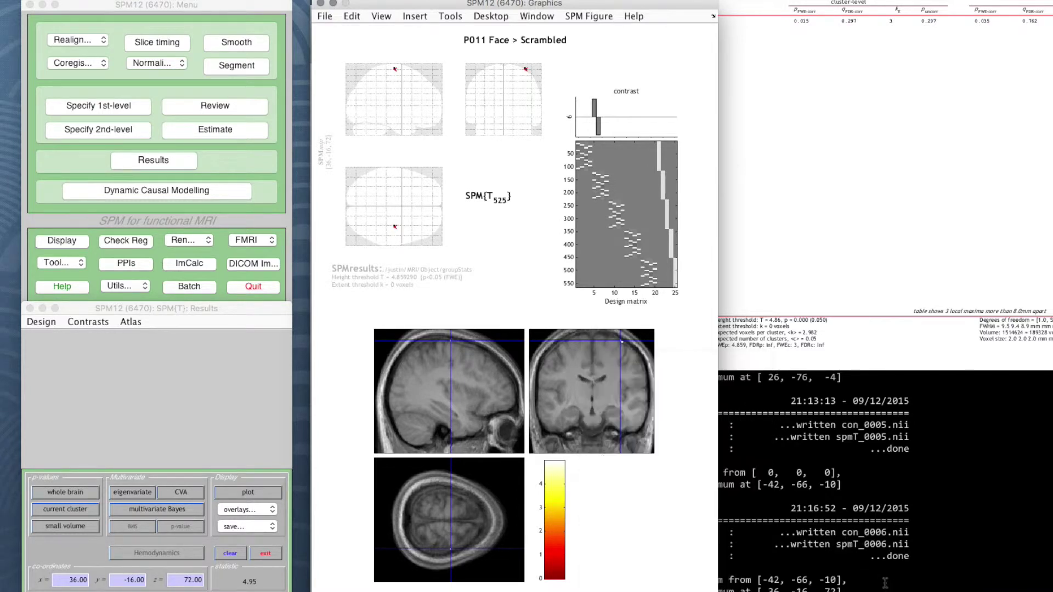
{"action": "left_click", "coordinate": [621, 344]}
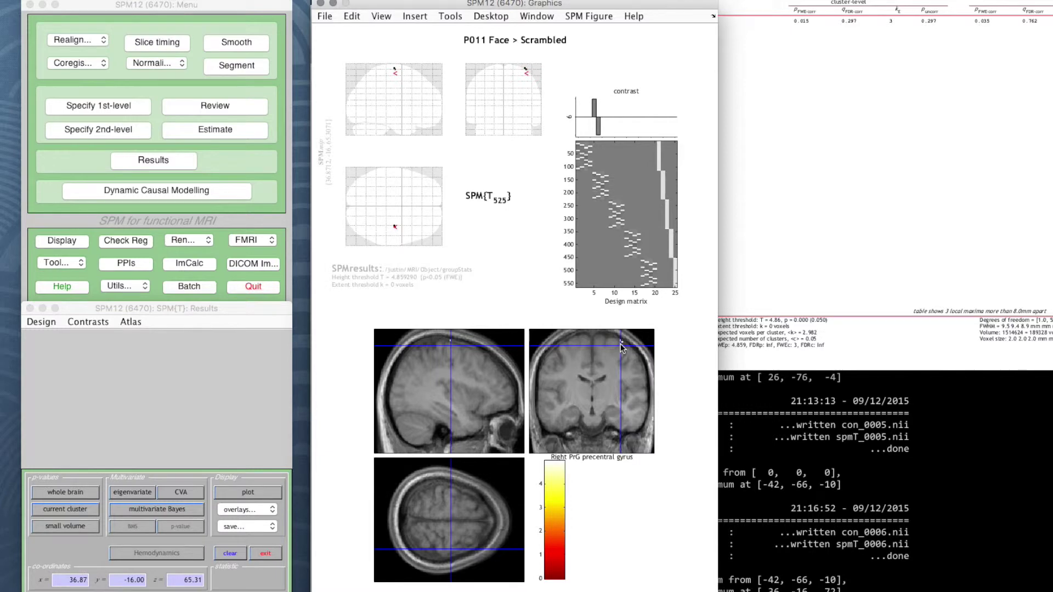
{"action": "left_click", "coordinate": [92, 323]}
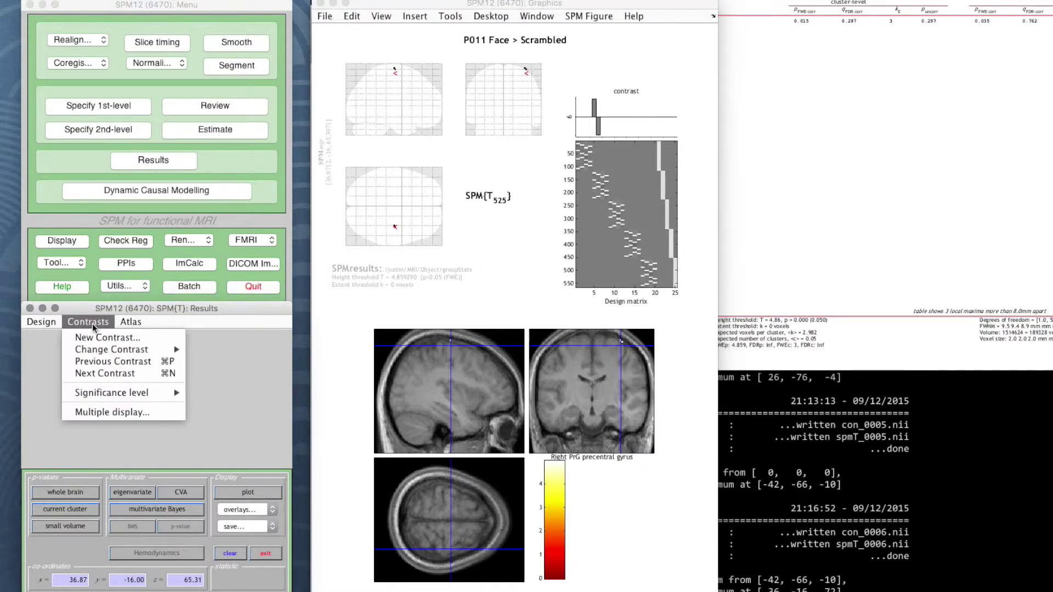
Advance to P012's Face > Scrambled contrast and jump to its global maximum at 42 -60 -18.
{"action": "left_click", "coordinate": [132, 373]}
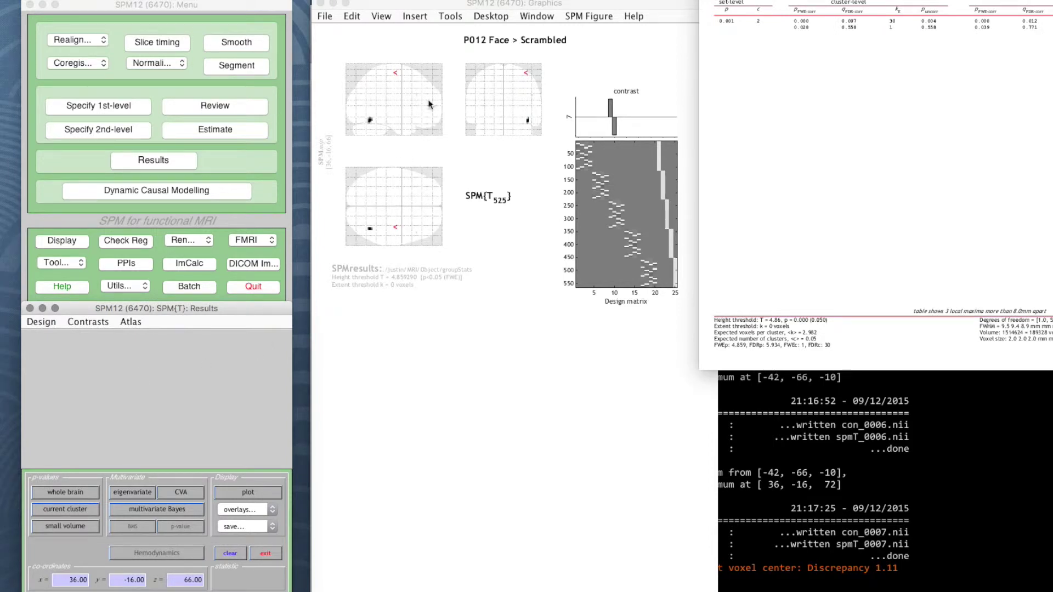
{"action": "right_click", "coordinate": [420, 84]}
{"action": "left_click", "coordinate": [458, 113]}
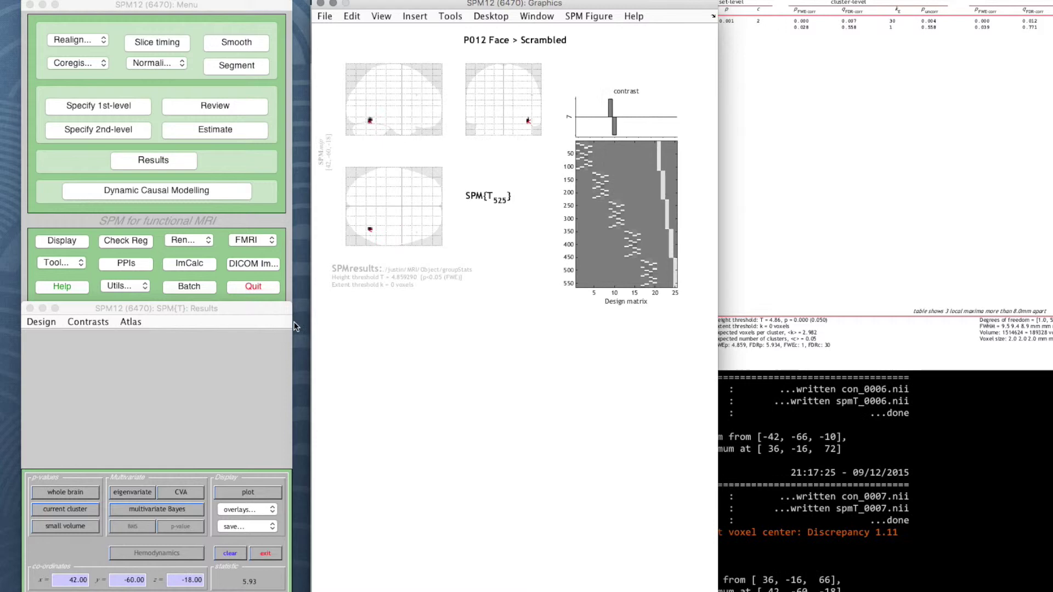
Overlay the results on sections of P010-014_mean_structural.nii.
{"action": "left_click", "coordinate": [248, 510]}
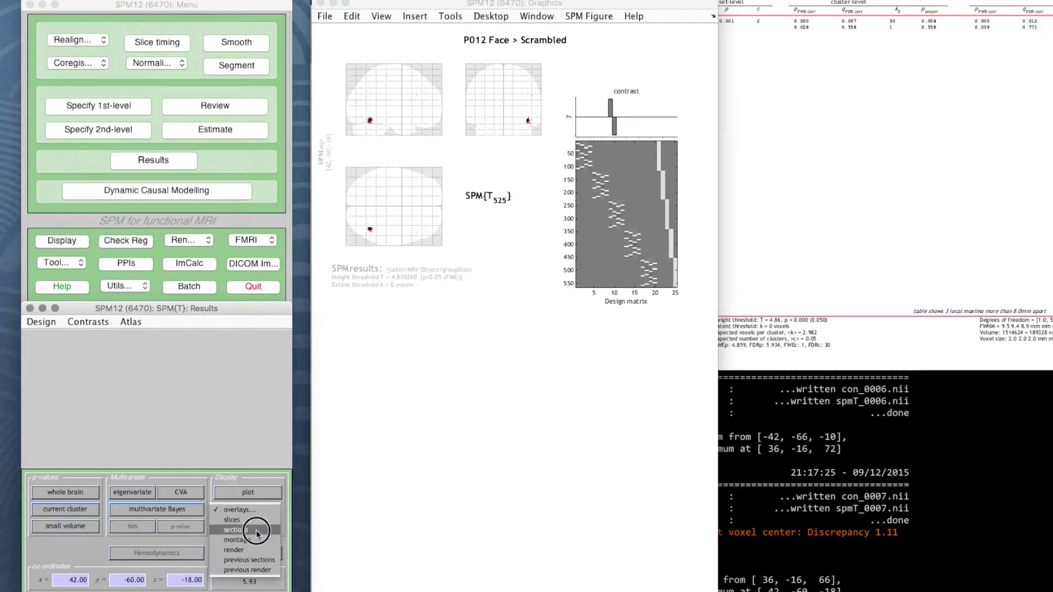
{"action": "left_click", "coordinate": [256, 530]}
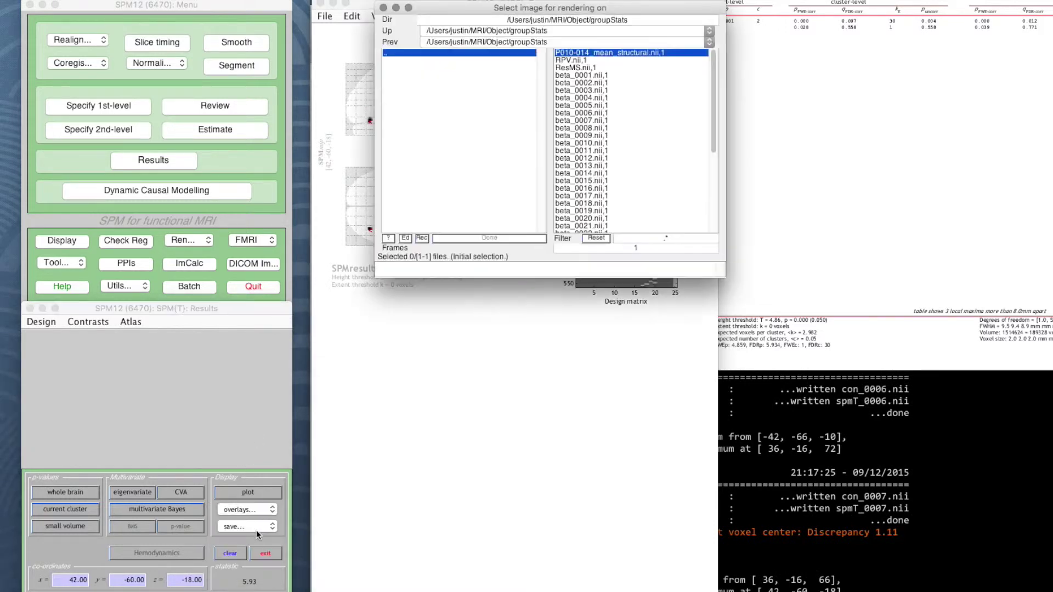
{"action": "left_click", "coordinate": [627, 53]}
{"action": "left_click", "coordinate": [485, 237]}
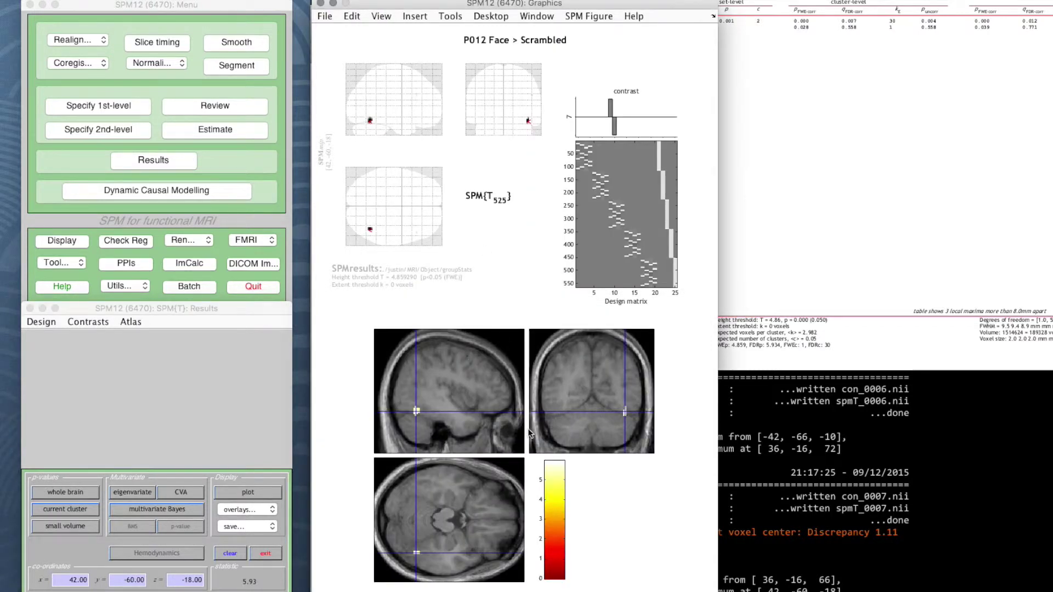
Show Neuromorphometrics labels at the crosshair, identifying Right FuG fusiform gyrus.
{"action": "right_click", "coordinate": [578, 433]}
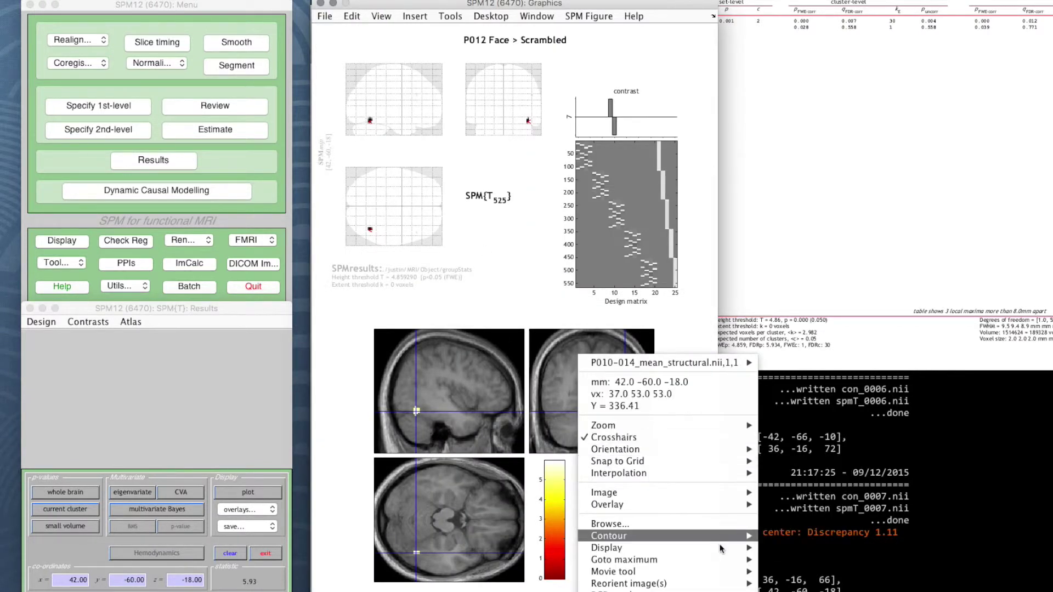
{"action": "mouse_move", "coordinate": [720, 548]}
{"action": "mouse_move", "coordinate": [784, 584]}
{"action": "left_click", "coordinate": [888, 583]}
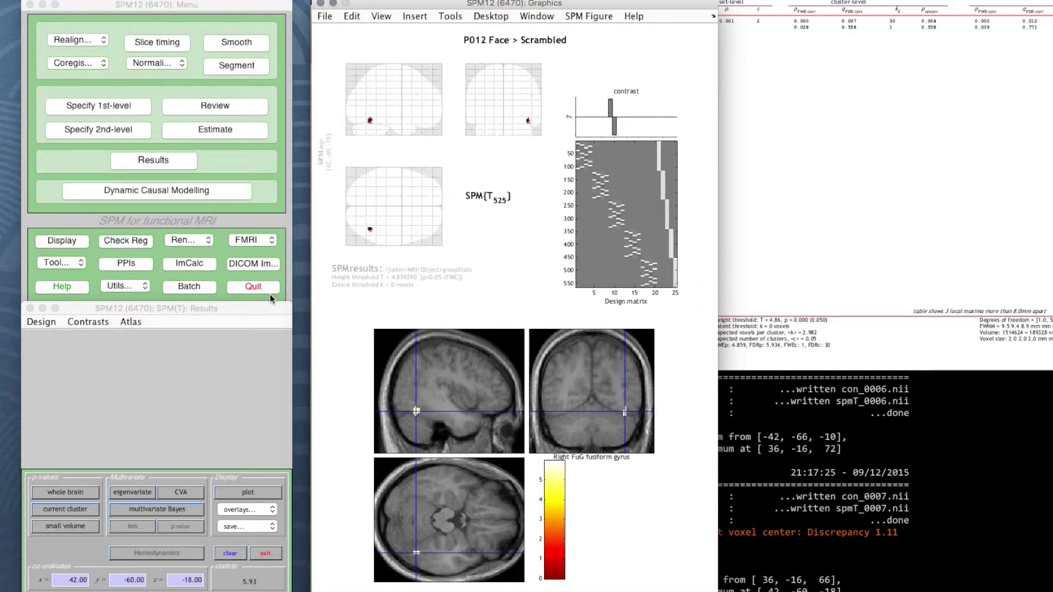
Advance to P013's Face > Scrambled results and drag the results table to the right edge.
{"action": "left_click", "coordinate": [88, 322]}
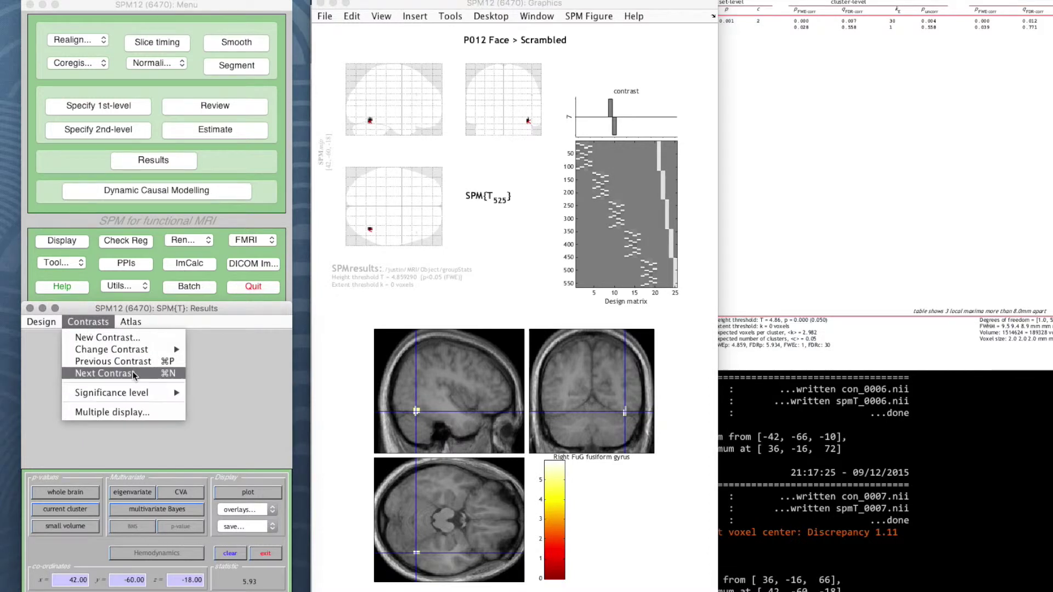
{"action": "left_click", "coordinate": [124, 373]}
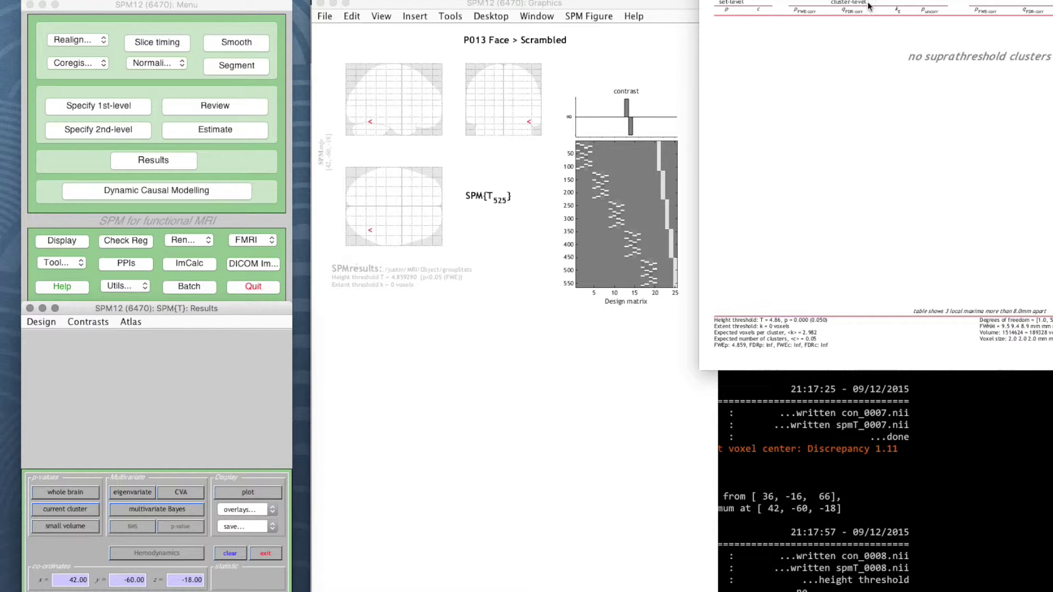
{"action": "left_click", "coordinate": [437, 42]}
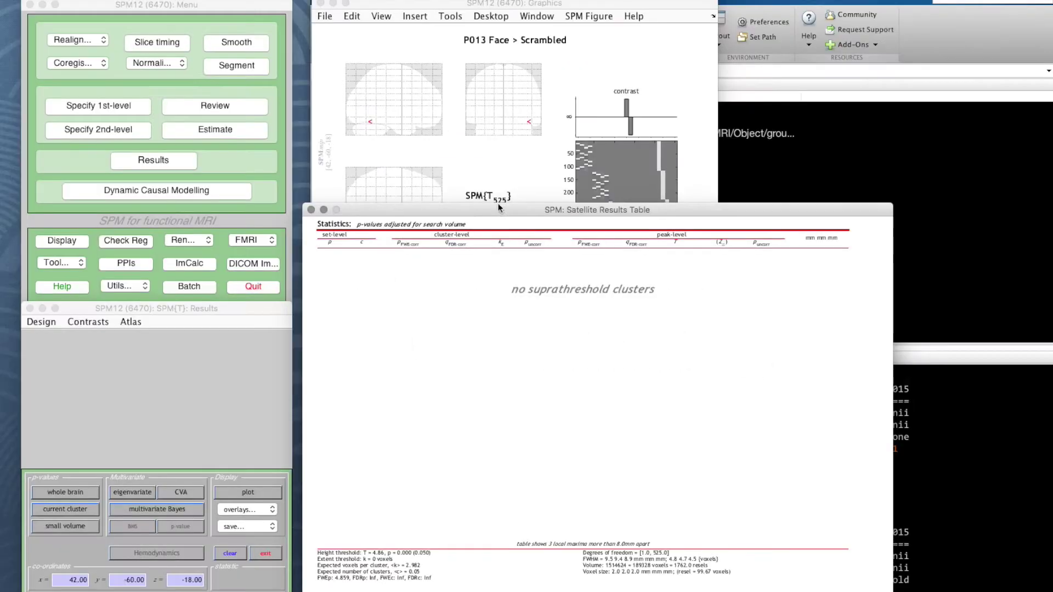
{"action": "left_click_drag", "start_coordinate": [499, 208], "coordinate": [897, 207]}
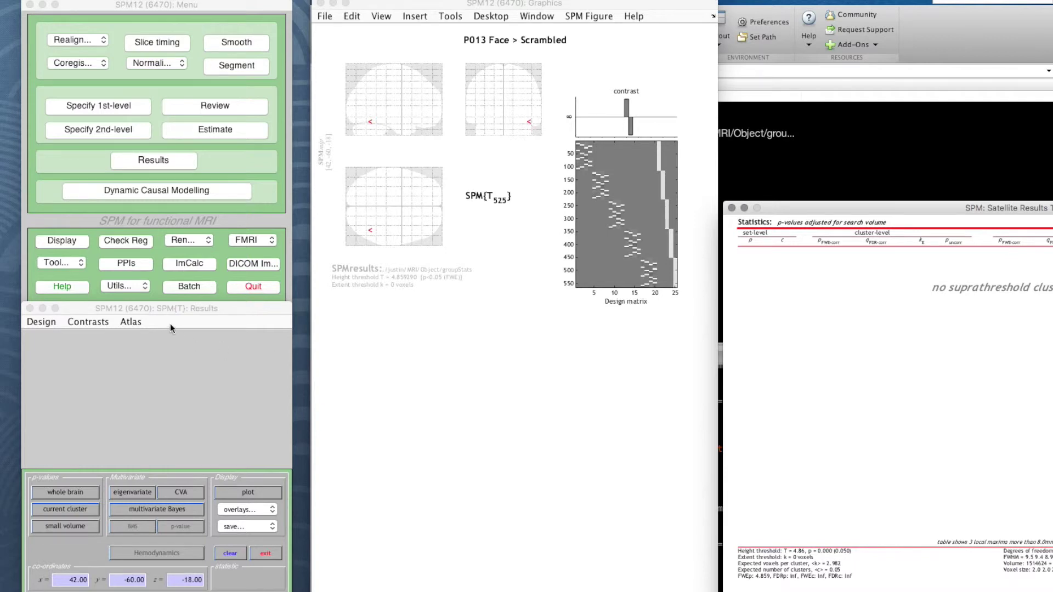
Lower the P013 threshold to p < 0.001 uncorrected.
{"action": "left_click", "coordinate": [114, 322]}
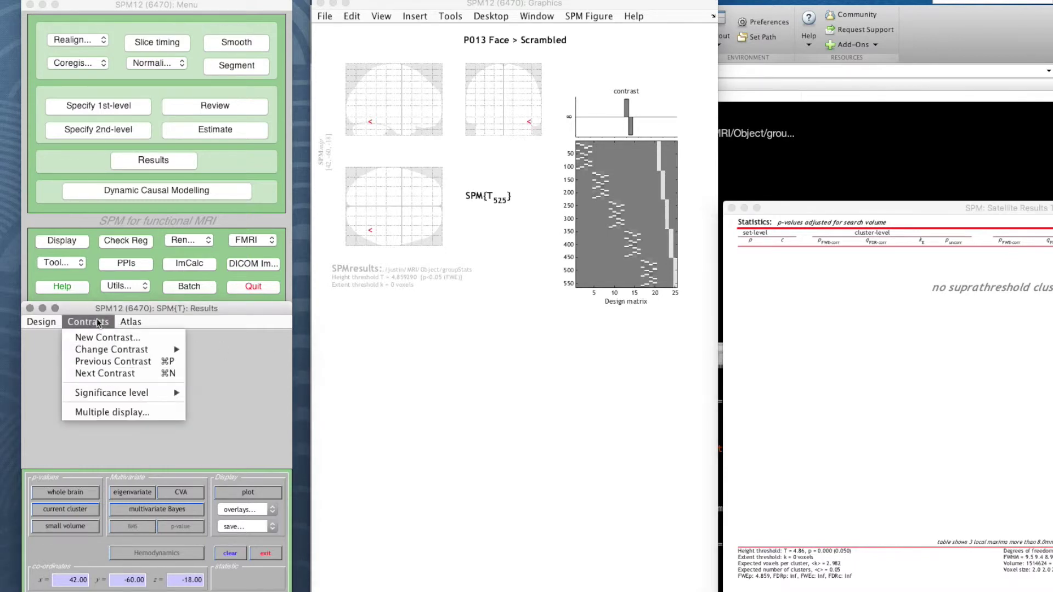
{"action": "mouse_move", "coordinate": [130, 396]}
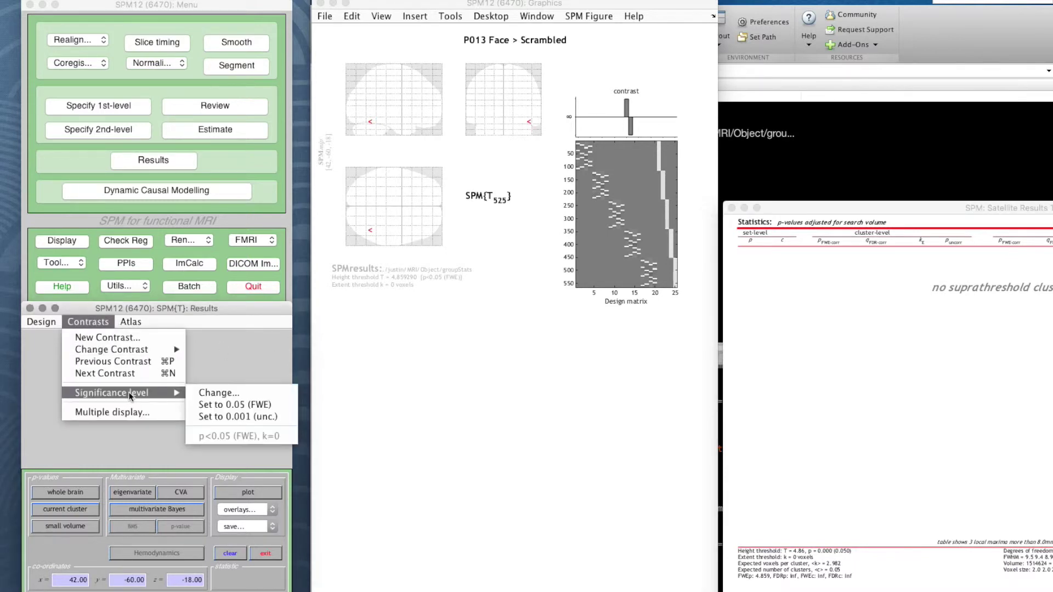
{"action": "left_click", "coordinate": [236, 416]}
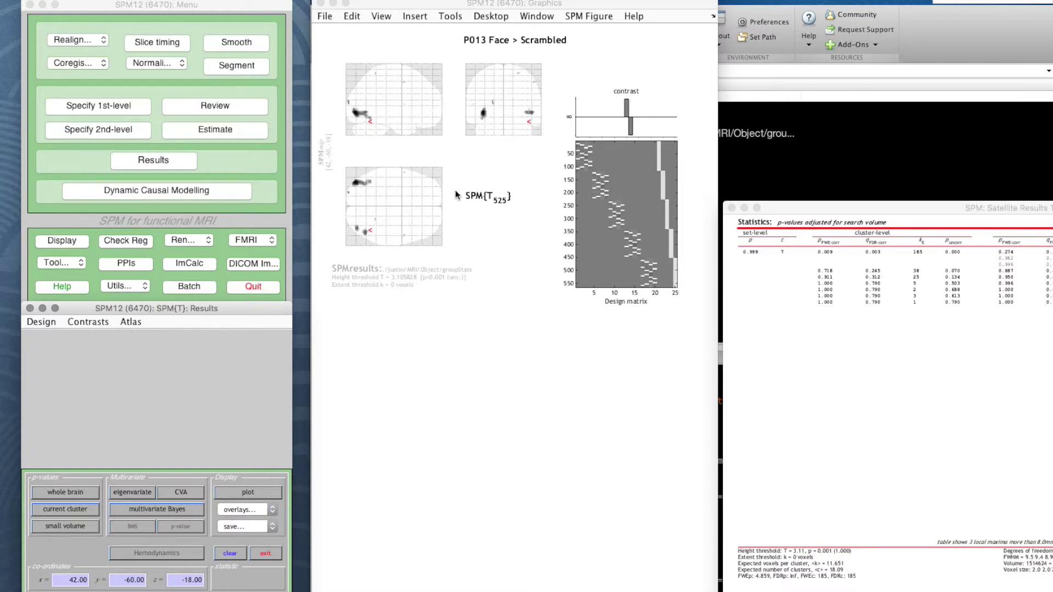
Jump to the global maximum at -40 -86 -4, overlay it on the previous sections, and reposition the crosshair sagittally.
{"action": "right_click", "coordinate": [526, 93]}
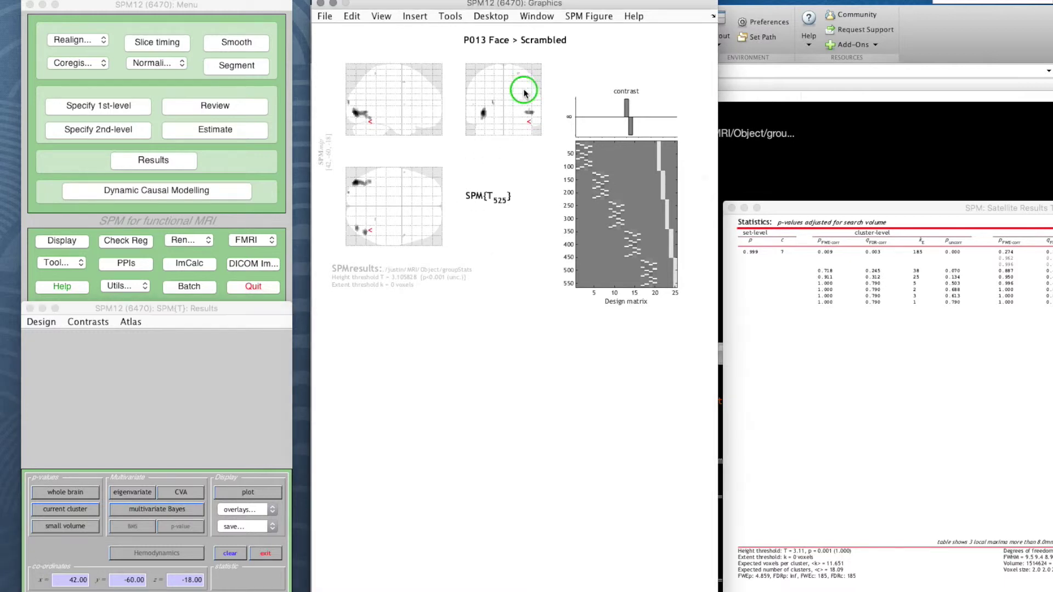
{"action": "left_click", "coordinate": [534, 122]}
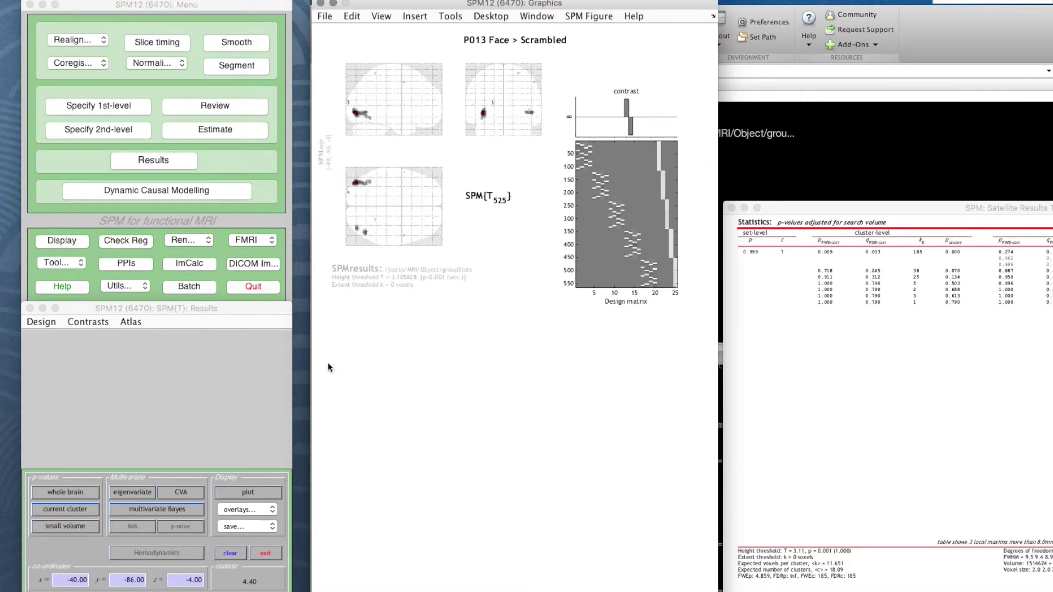
{"action": "left_click", "coordinate": [264, 509]}
{"action": "left_click", "coordinate": [272, 565]}
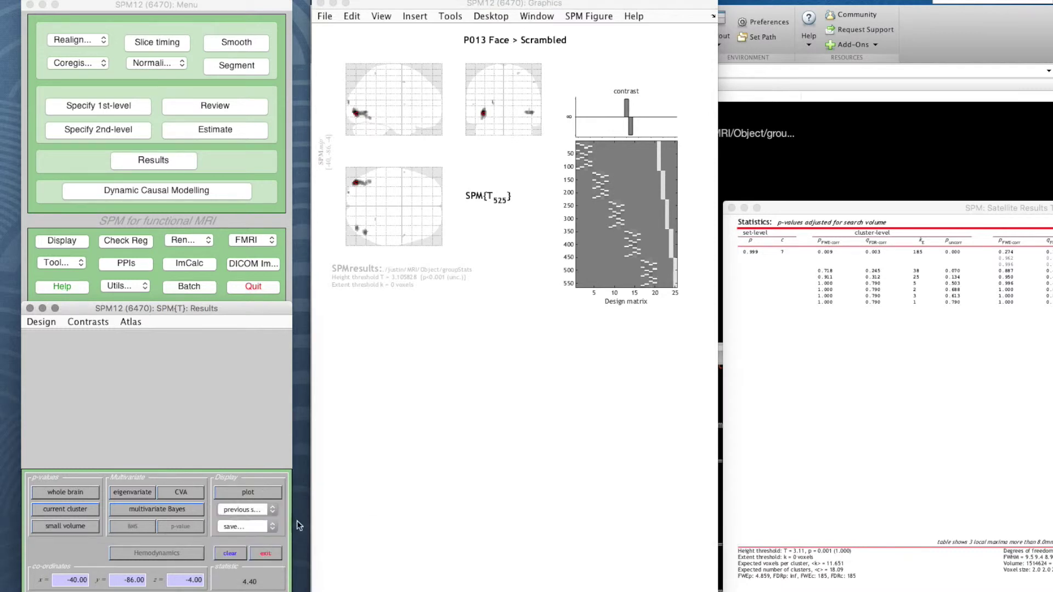
{"action": "left_click", "coordinate": [400, 405]}
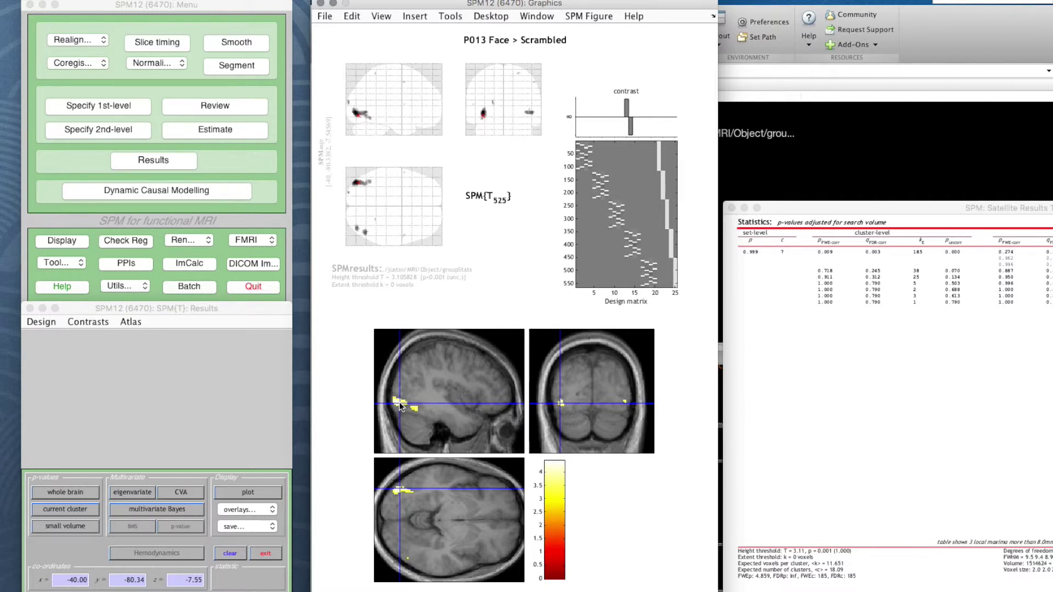
Plot predicted fitted responses for P013 Face > Scrambled against scan or time at voxel -40 -80 -8.
{"action": "left_click", "coordinate": [259, 492]}
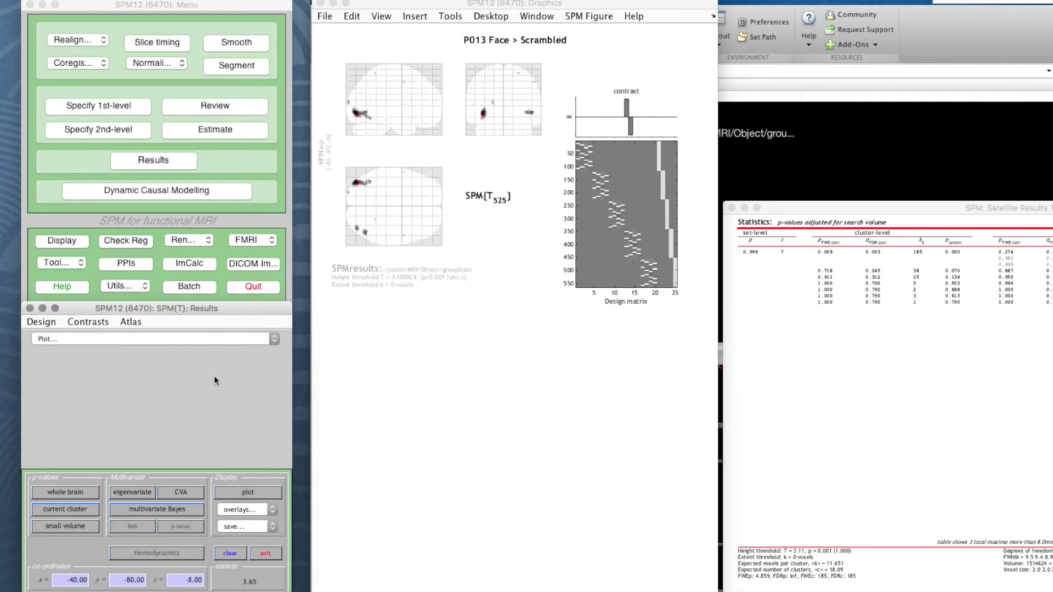
{"action": "left_click", "coordinate": [188, 339]}
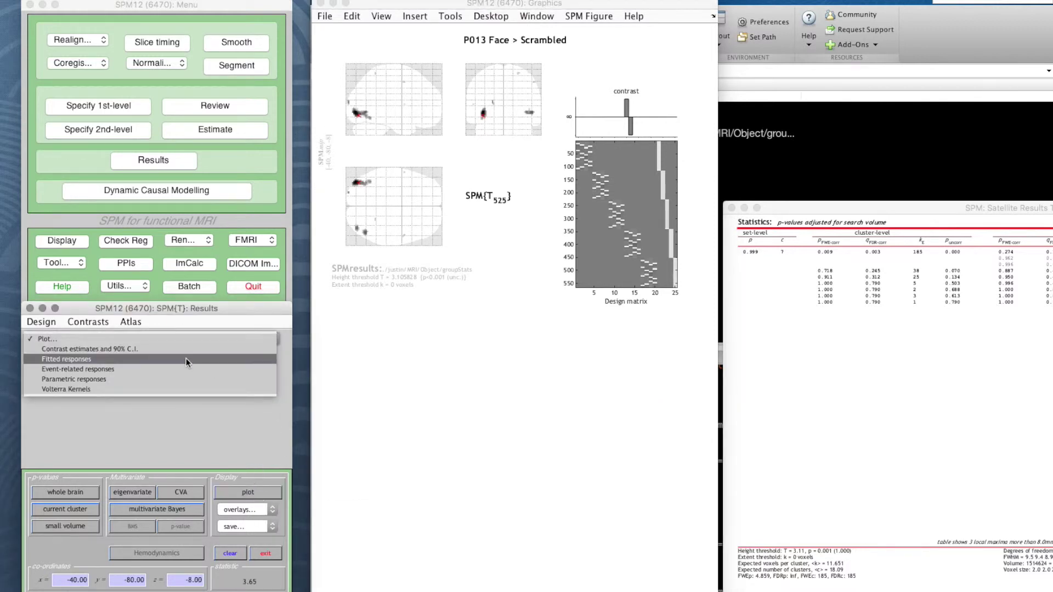
{"action": "left_click", "coordinate": [186, 357]}
{"action": "left_click", "coordinate": [186, 357]}
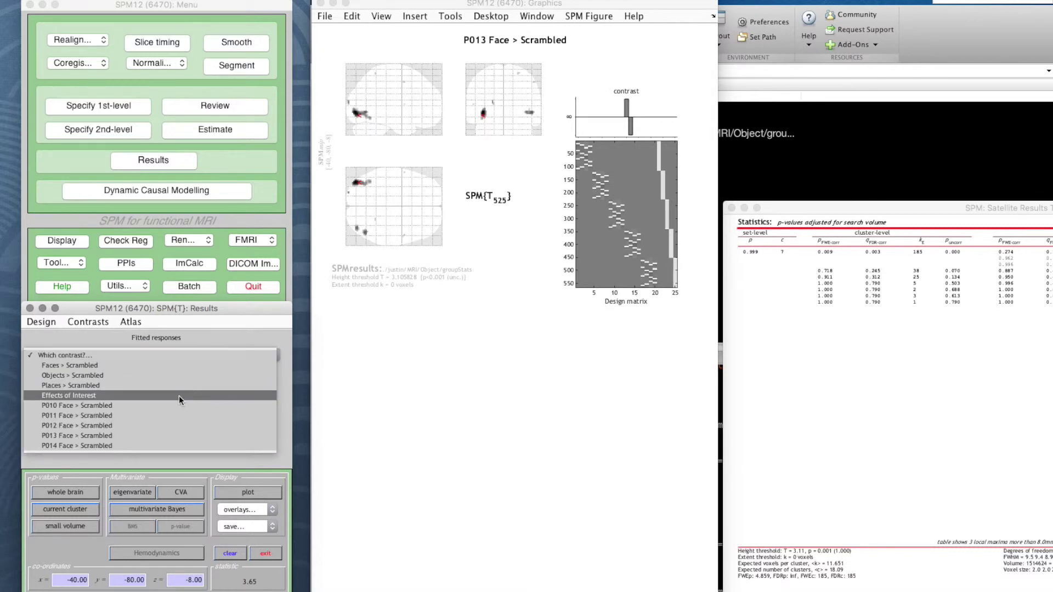
{"action": "left_click", "coordinate": [169, 435]}
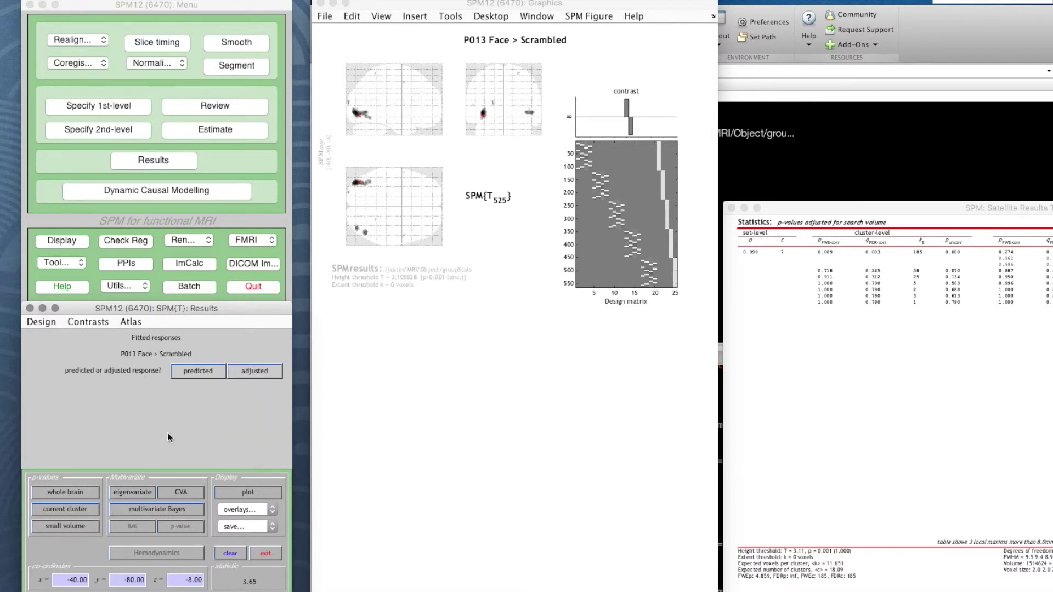
{"action": "left_click", "coordinate": [202, 375]}
{"action": "left_click", "coordinate": [194, 387]}
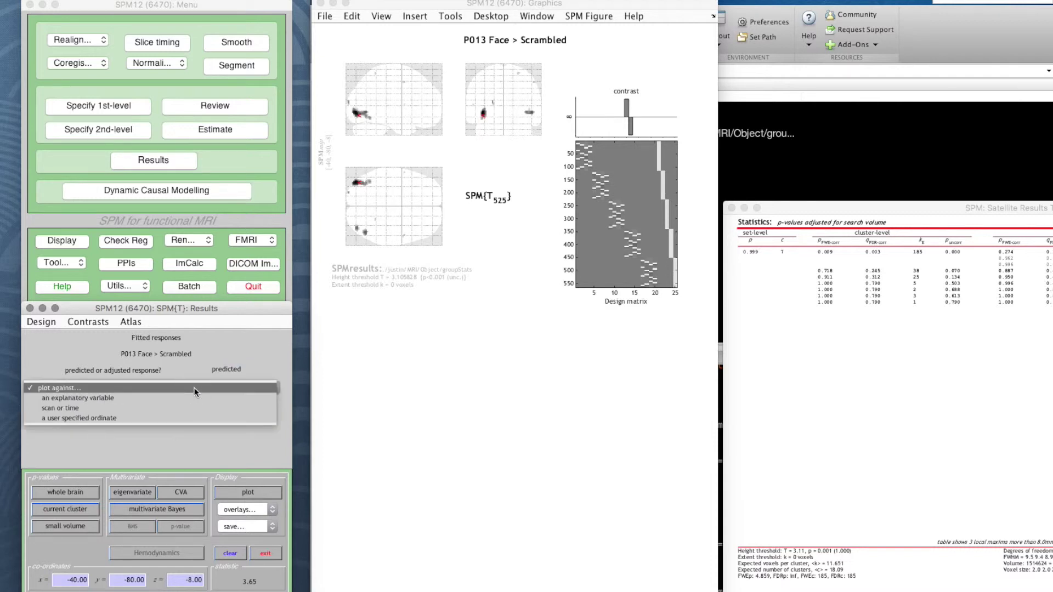
{"action": "left_click", "coordinate": [190, 409]}
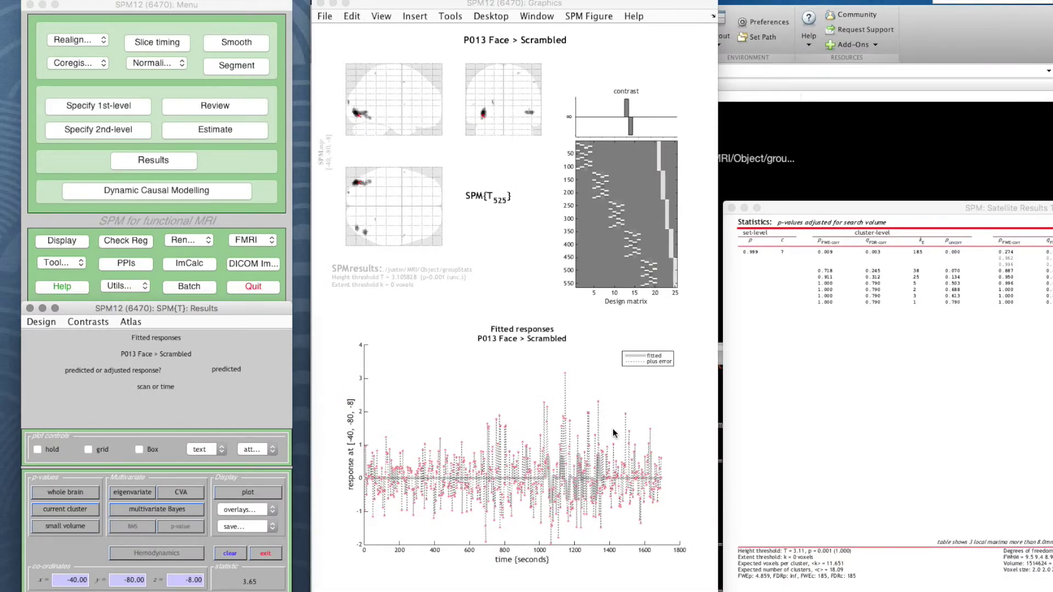
Advance to participant P014's Face > Scrambled contrast.
{"action": "left_click", "coordinate": [83, 323]}
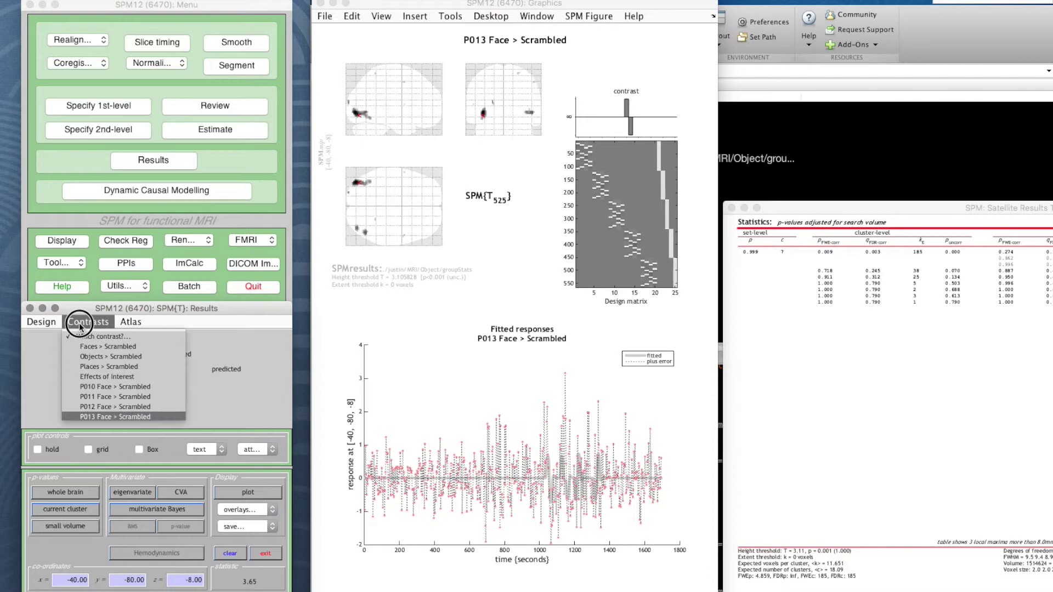
{"action": "mouse_move", "coordinate": [117, 394]}
{"action": "left_click", "coordinate": [122, 373]}
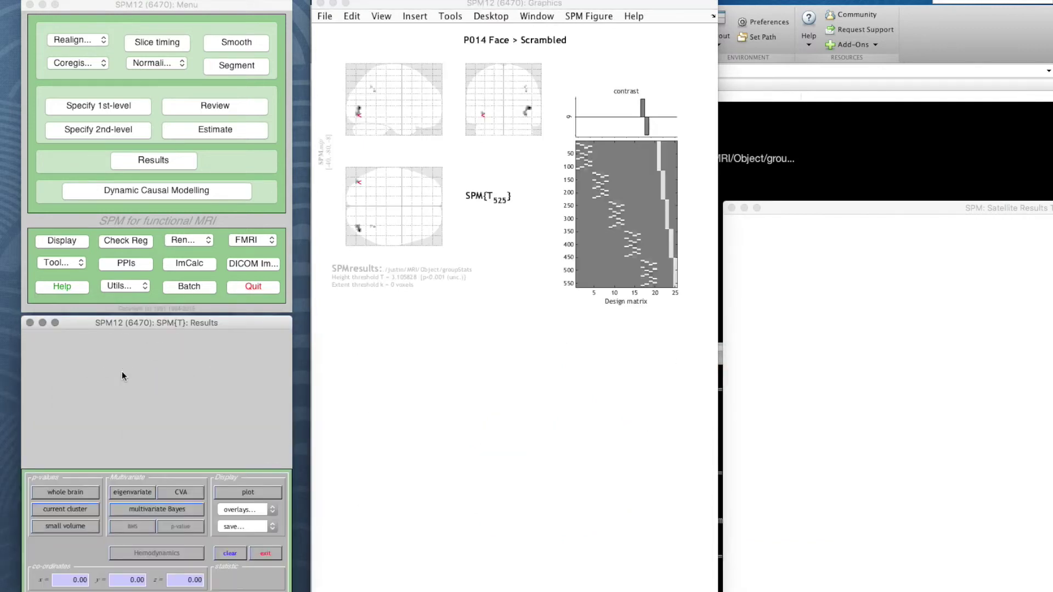
Try a 0.05 FWE-corrected threshold, then revert to 0.001 uncorrected.
{"action": "left_click", "coordinate": [105, 324]}
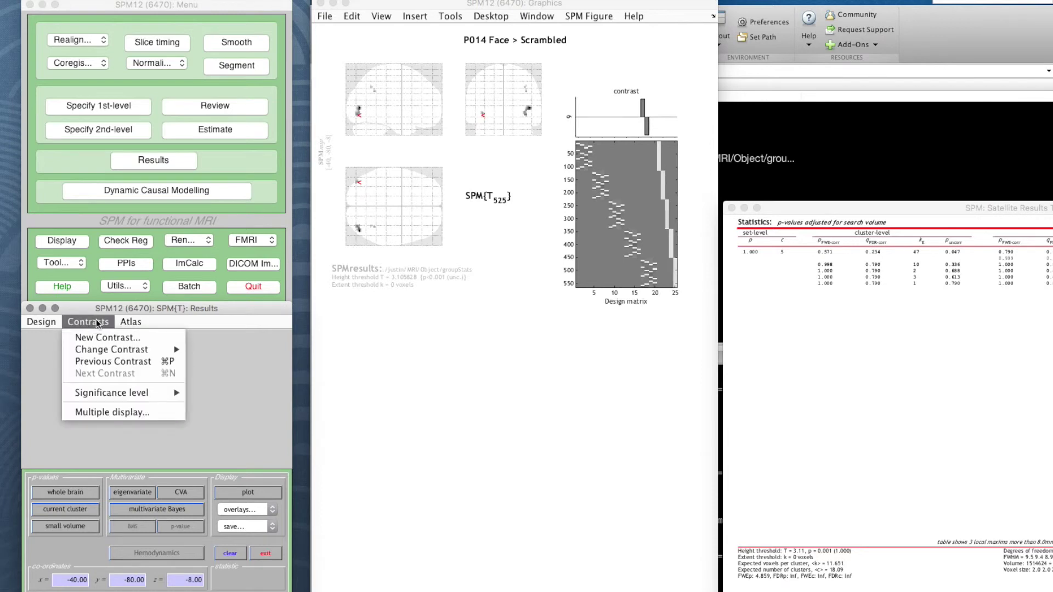
{"action": "mouse_move", "coordinate": [134, 396]}
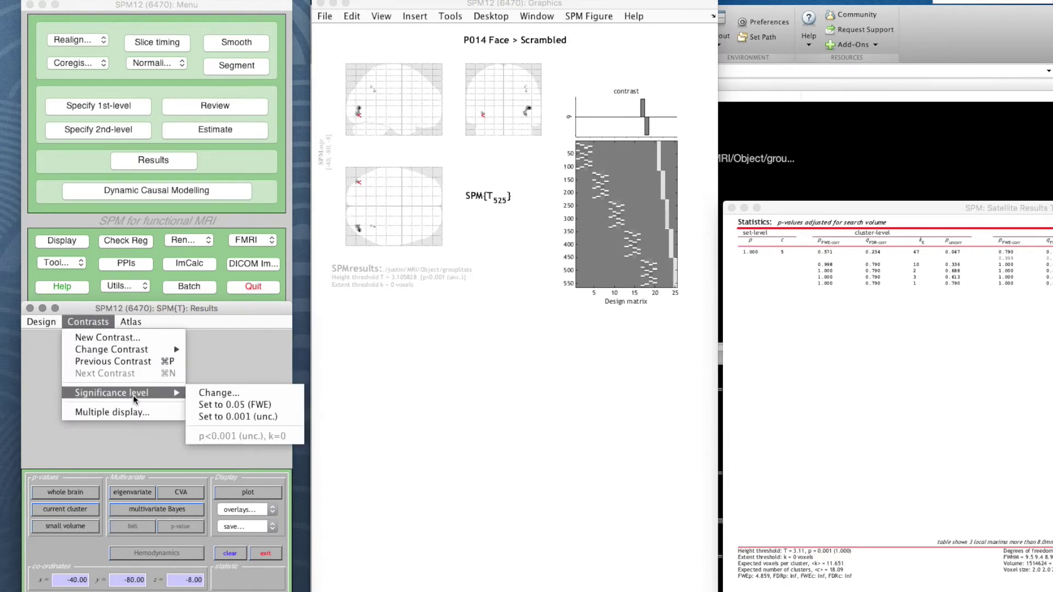
{"action": "left_click", "coordinate": [278, 403]}
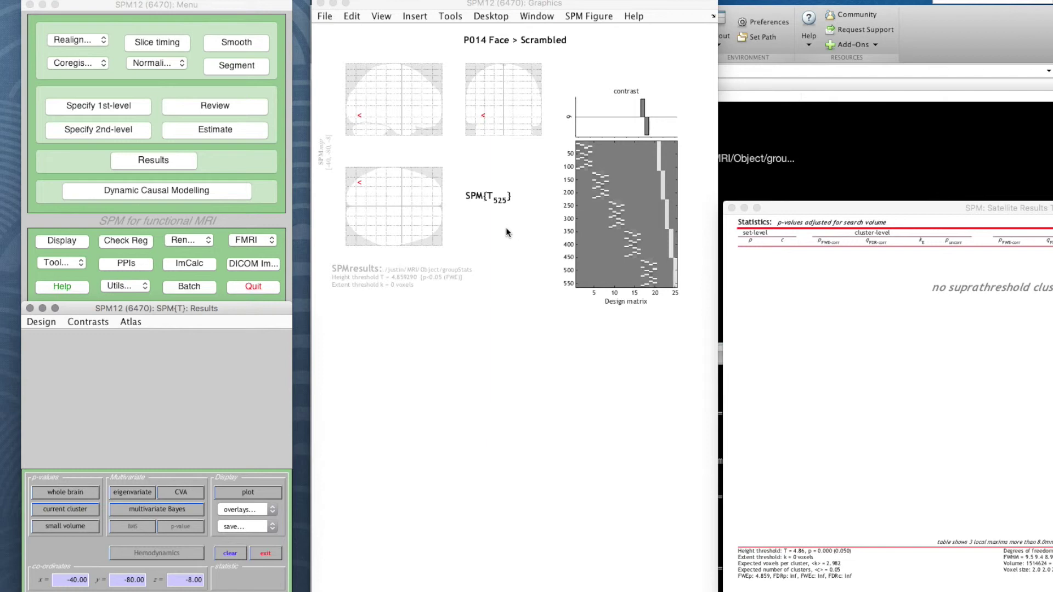
{"action": "left_click", "coordinate": [94, 322]}
{"action": "mouse_move", "coordinate": [141, 393]}
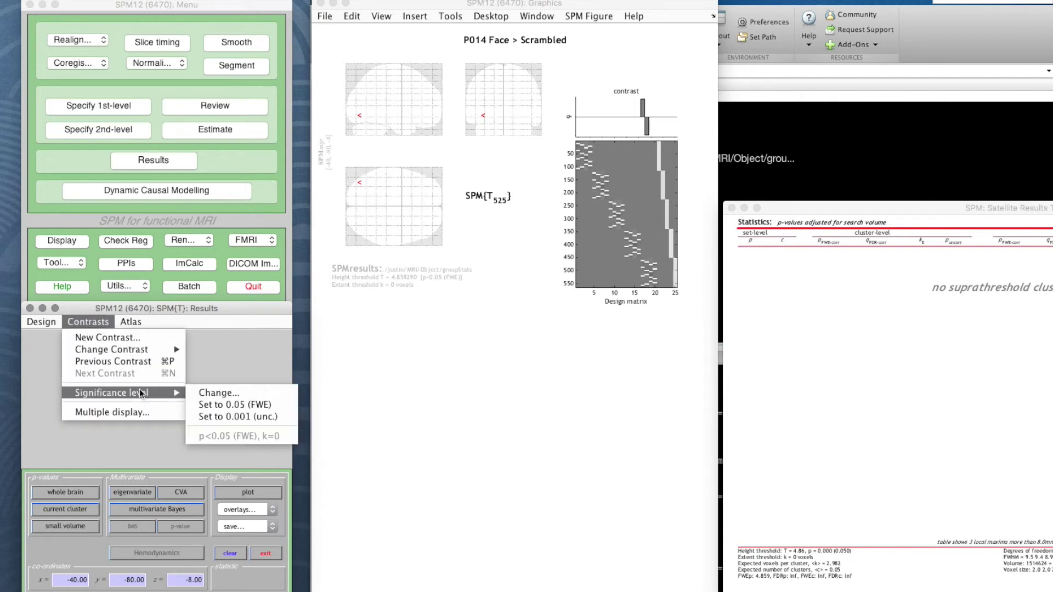
{"action": "left_click", "coordinate": [238, 416]}
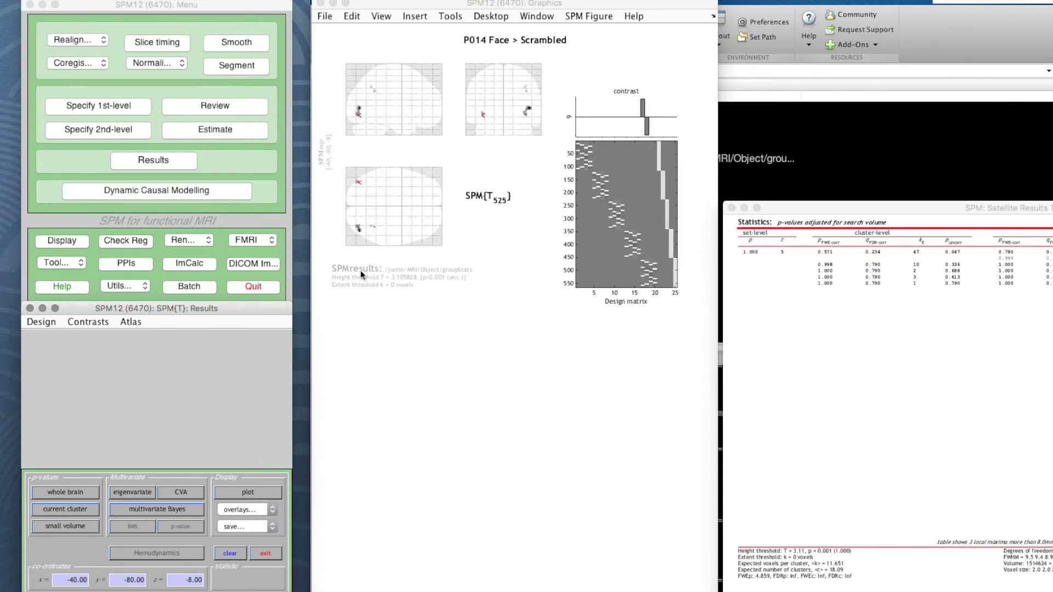
Overlay the results on the previous sections, centred on the right-hemisphere cluster near 38.46 -80 -8.34.
{"action": "left_click", "coordinate": [268, 511]}
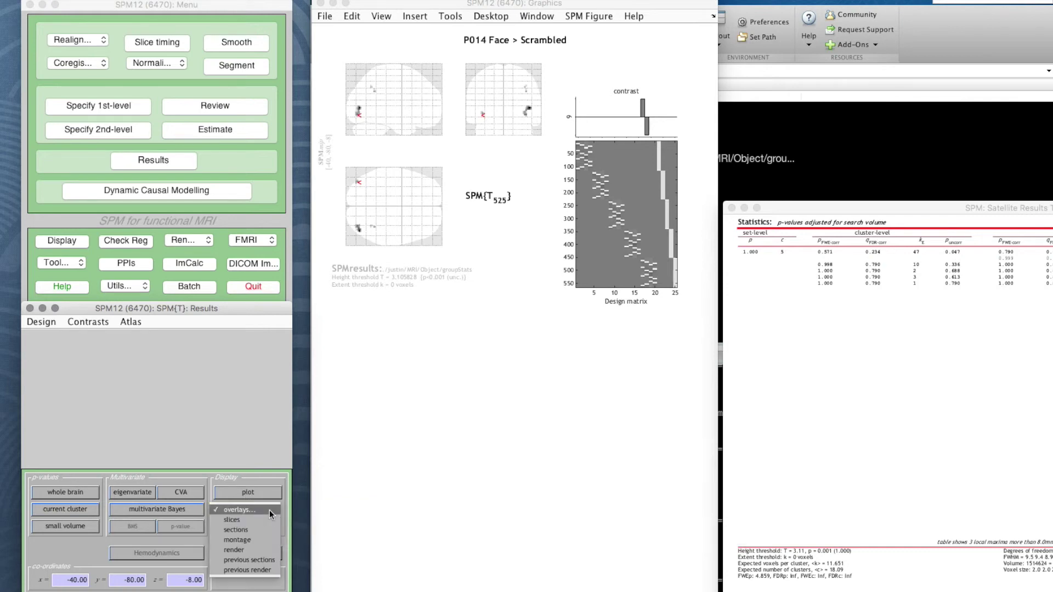
{"action": "left_click", "coordinate": [263, 560]}
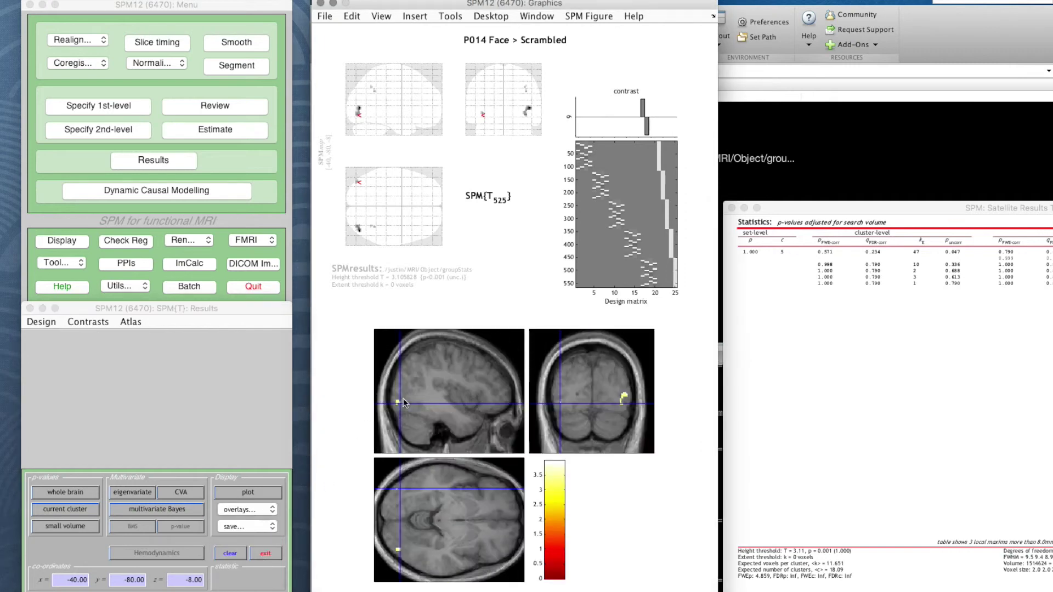
{"action": "left_click", "coordinate": [625, 399]}
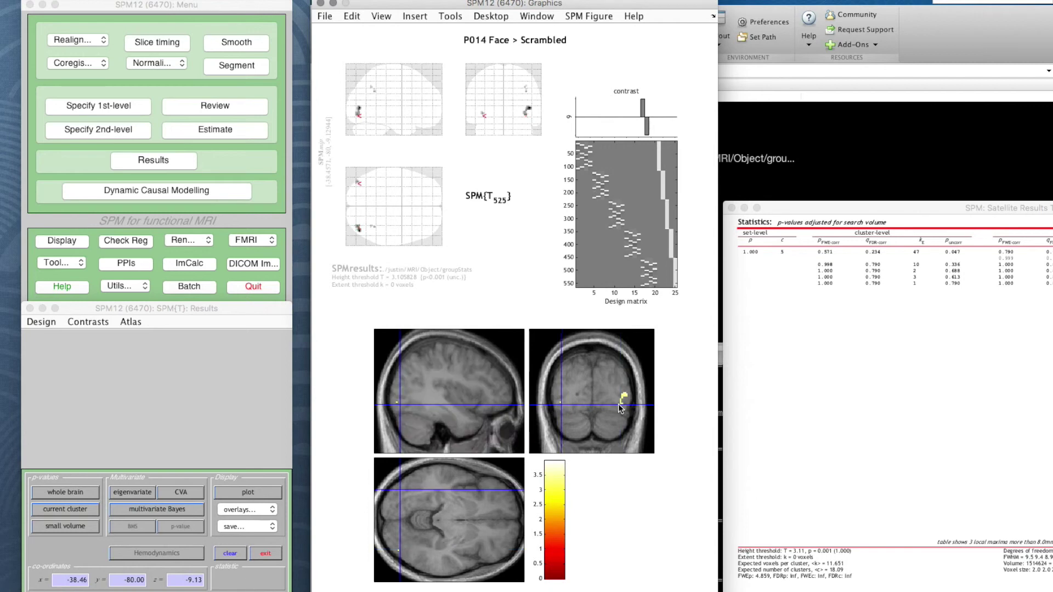
{"action": "left_click", "coordinate": [622, 403]}
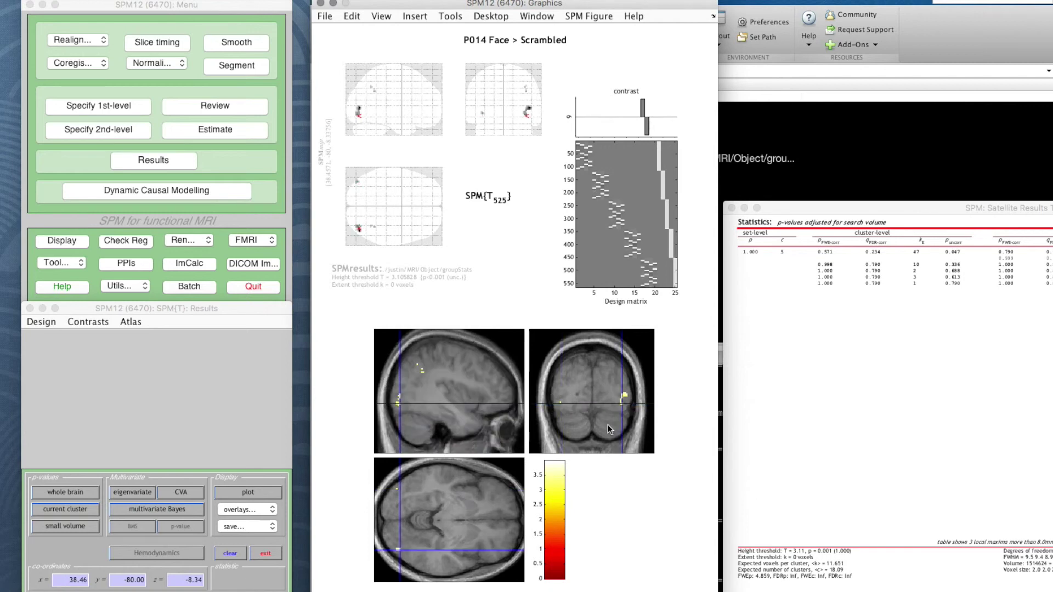
{"action": "left_click", "coordinate": [82, 327]}
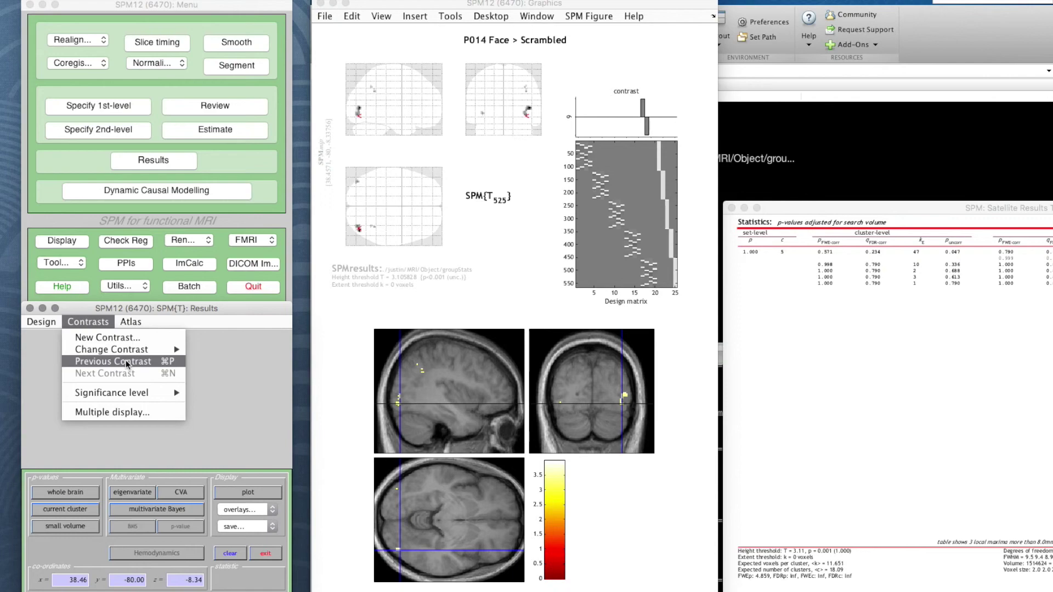
Switch to the group T: Faces > Scrambled contrast and threshold it at 0.05 FWE.
{"action": "mouse_move", "coordinate": [159, 350]}
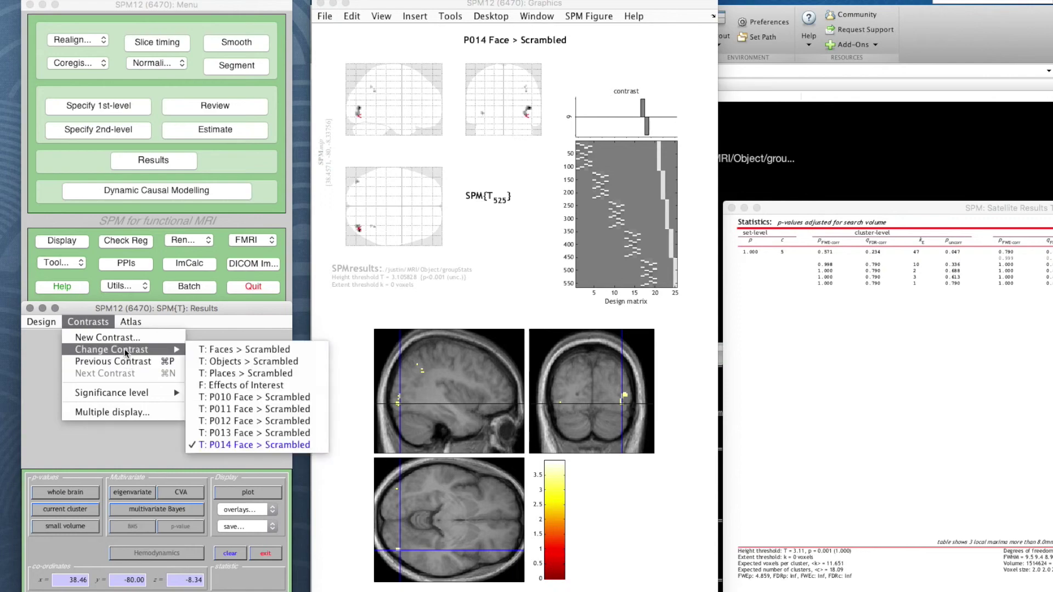
{"action": "left_click", "coordinate": [257, 348]}
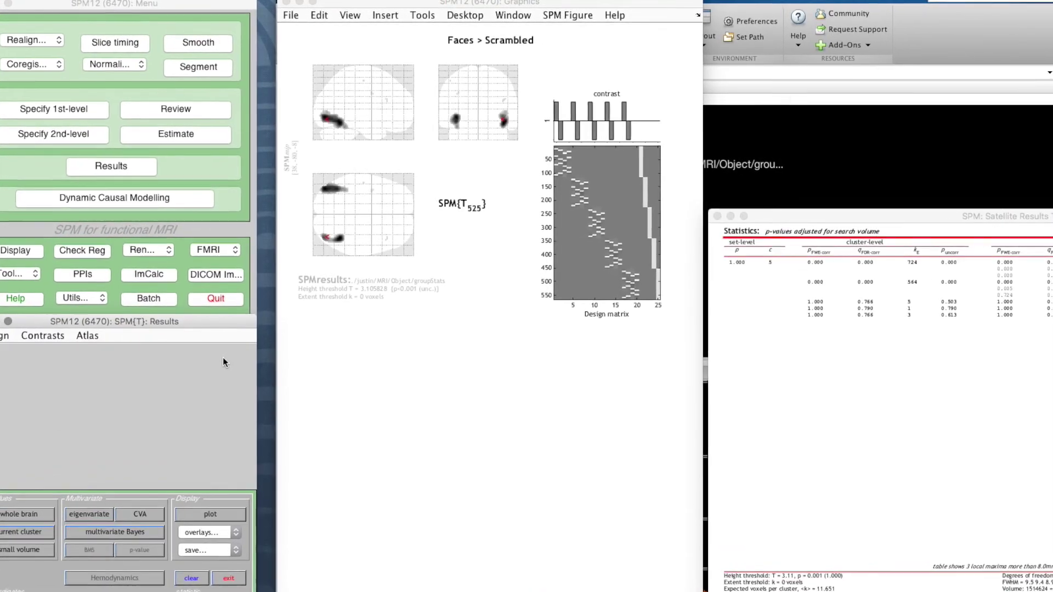
{"action": "left_click", "coordinate": [41, 336]}
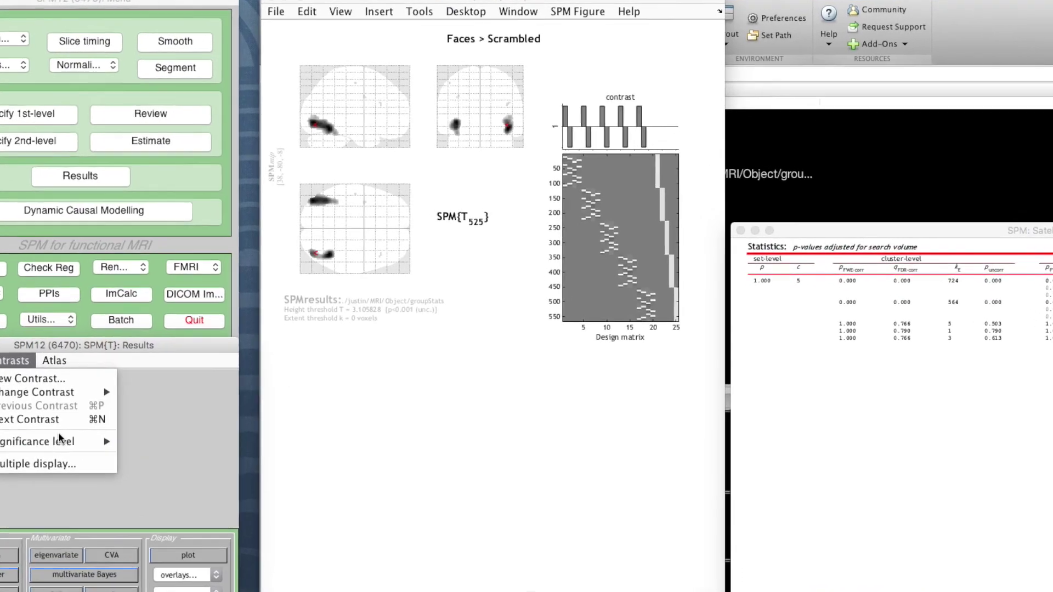
{"action": "mouse_move", "coordinate": [60, 438]}
{"action": "left_click", "coordinate": [145, 454]}
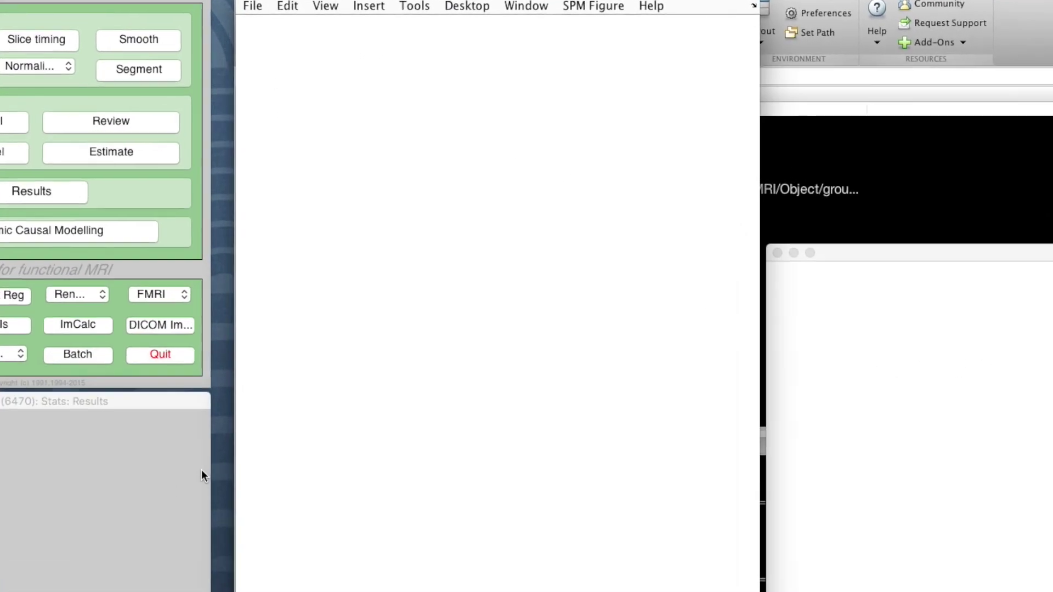